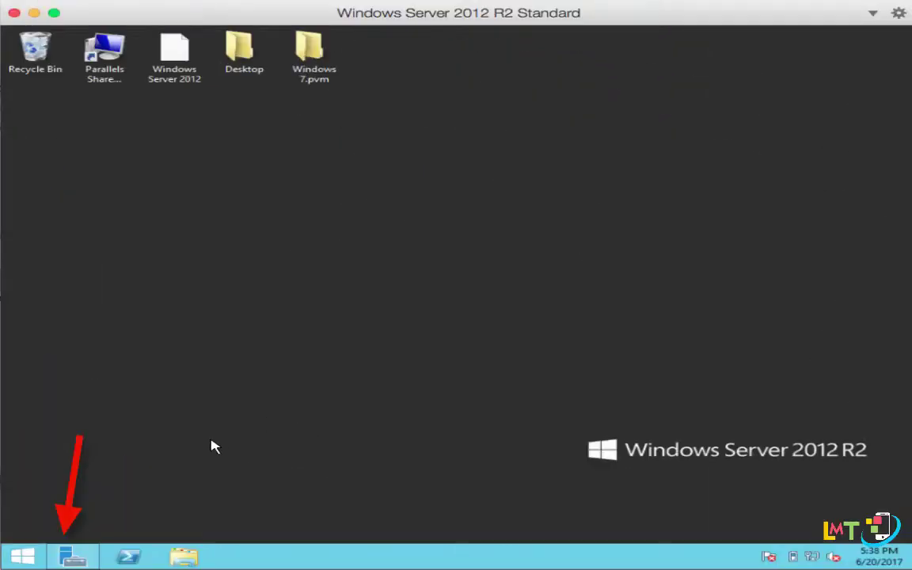
Open Server Manager from the taskbar and show the Local Server properties page.
left_click(72, 556)
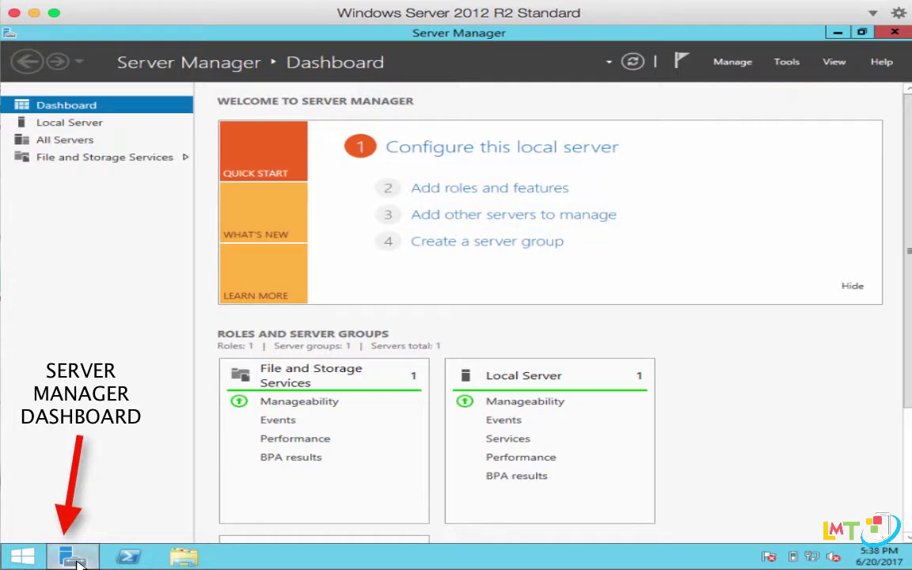
left_click(71, 123)
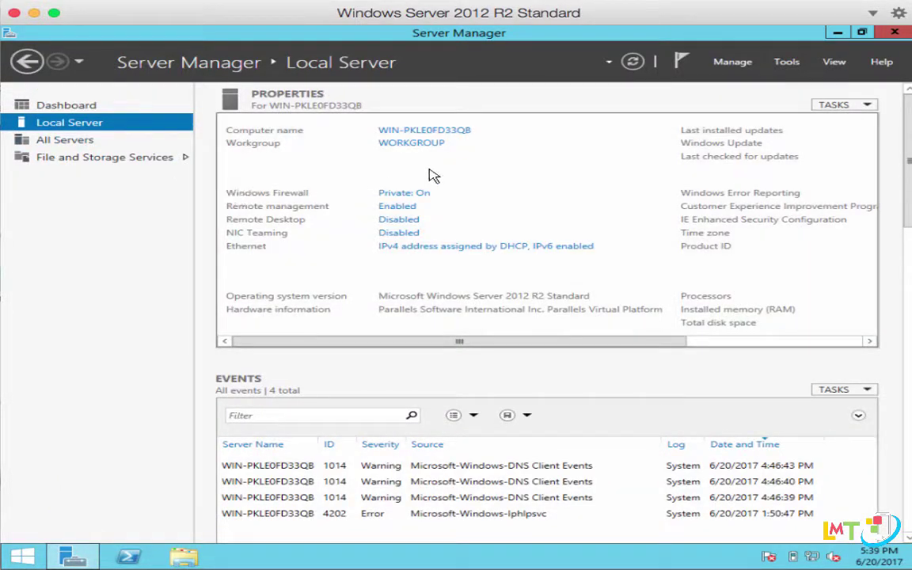
Open the Ethernet adapter's properties in Network Connections.
left_click(407, 252)
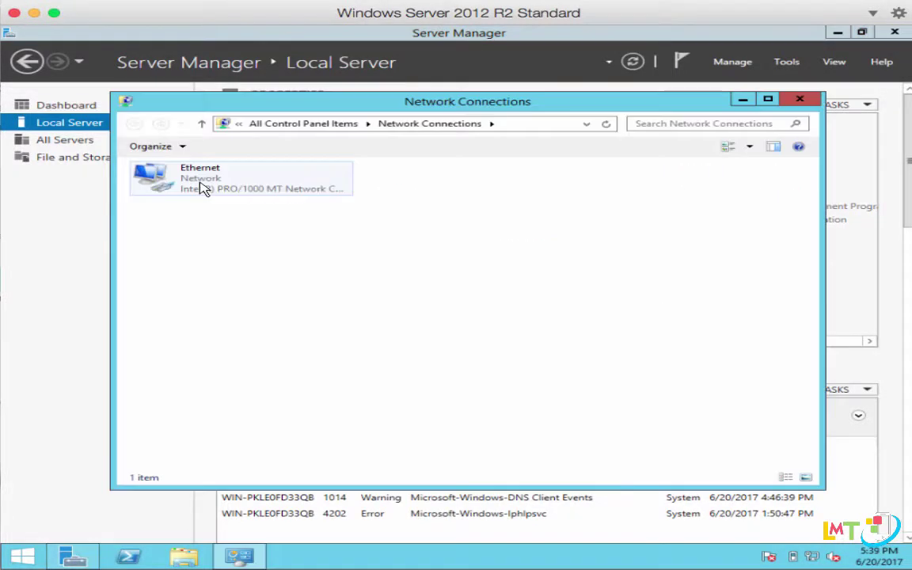
left_click(204, 188)
right_click(204, 188)
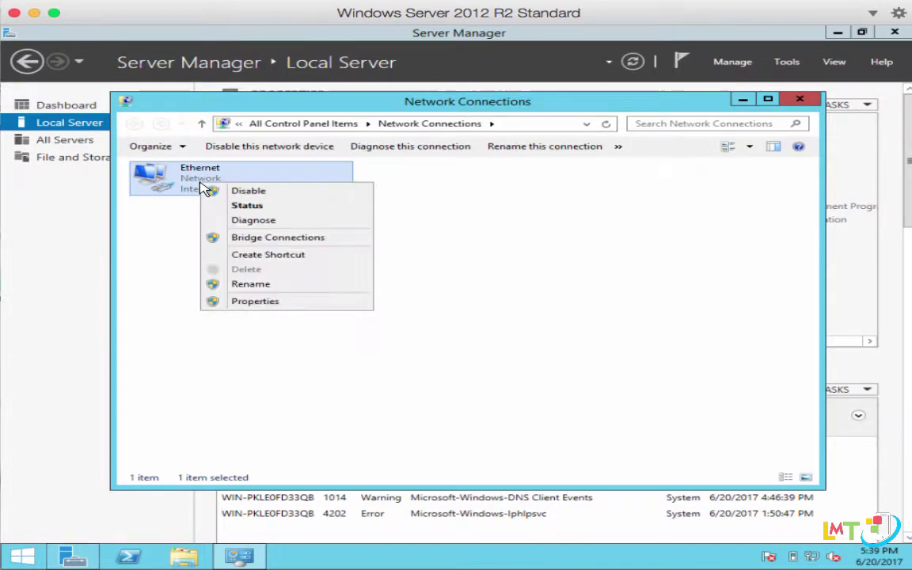
left_click(267, 301)
Switch Ethernet's IPv4 settings to a manually assigned IP address and DNS servers.
left_click(231, 346)
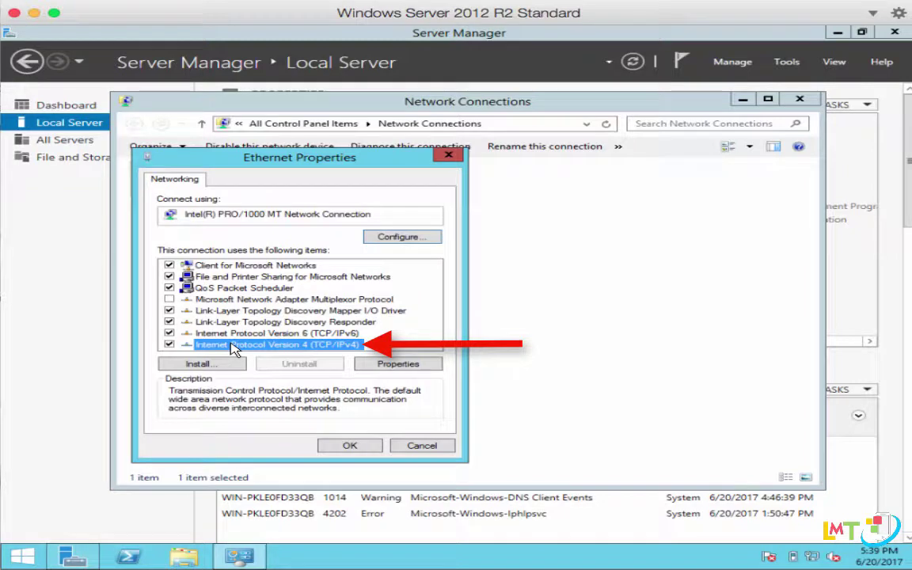
left_click(404, 365)
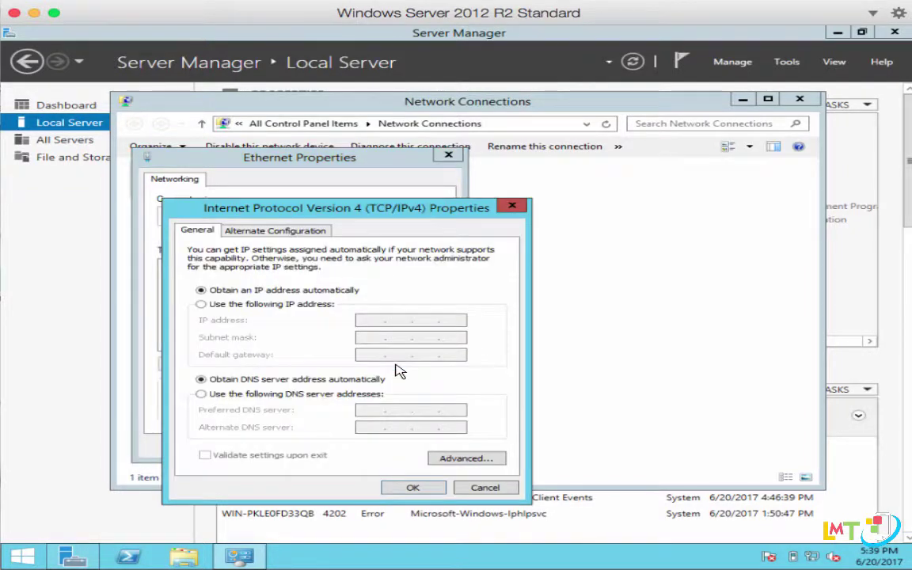
left_click(219, 308)
left_click(381, 317)
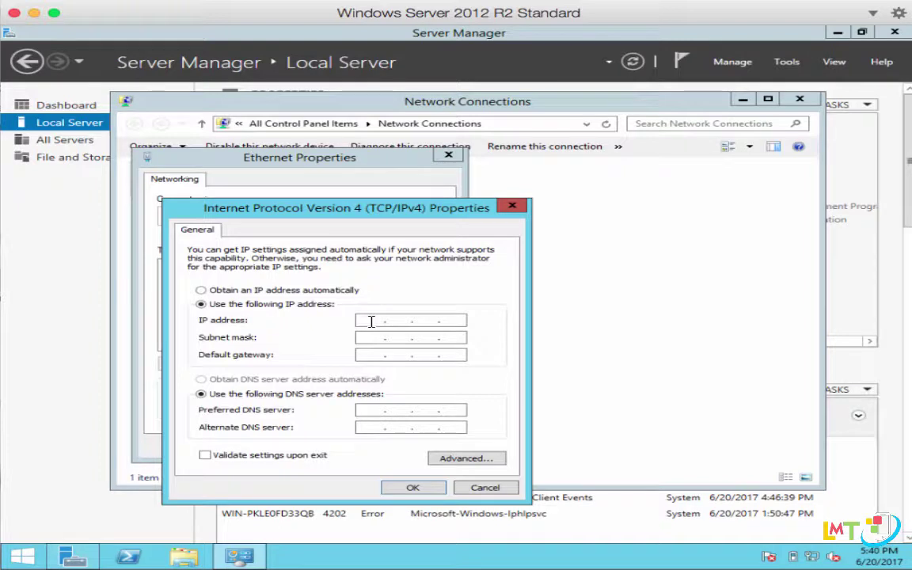
Enter static IP 192.168.1.201, subnet mask 255.255.255.0 and gateway 192.168.1.254.
left_click(371, 321)
type("192.")
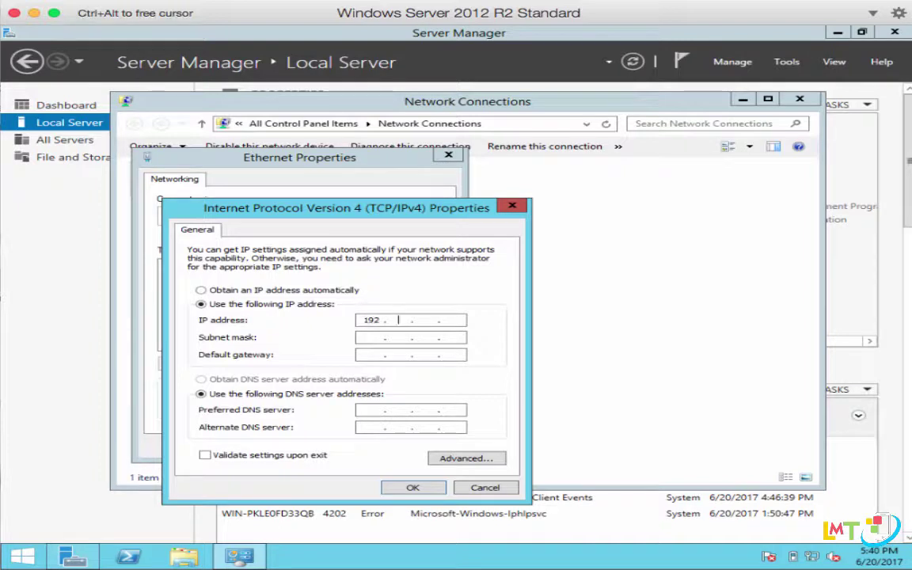
type("168.1.201")
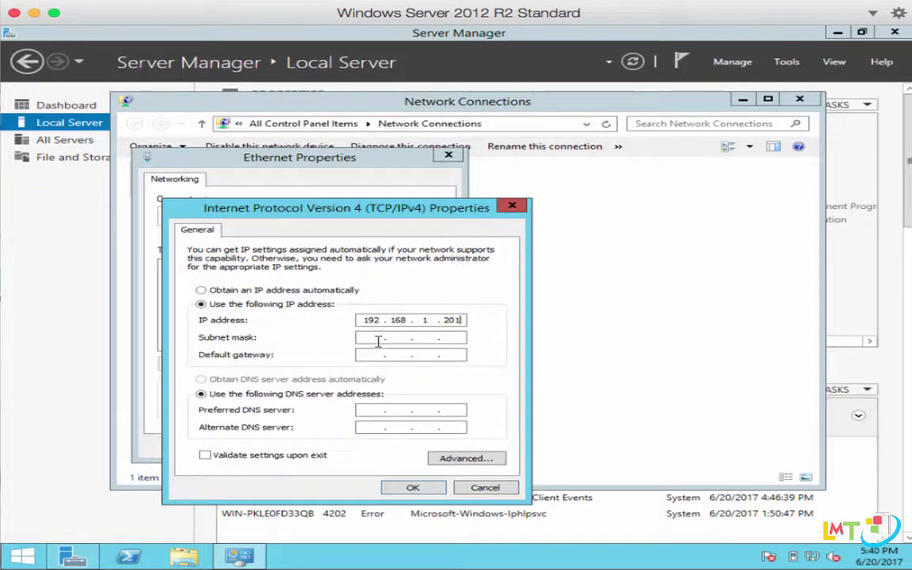
left_click(373, 338)
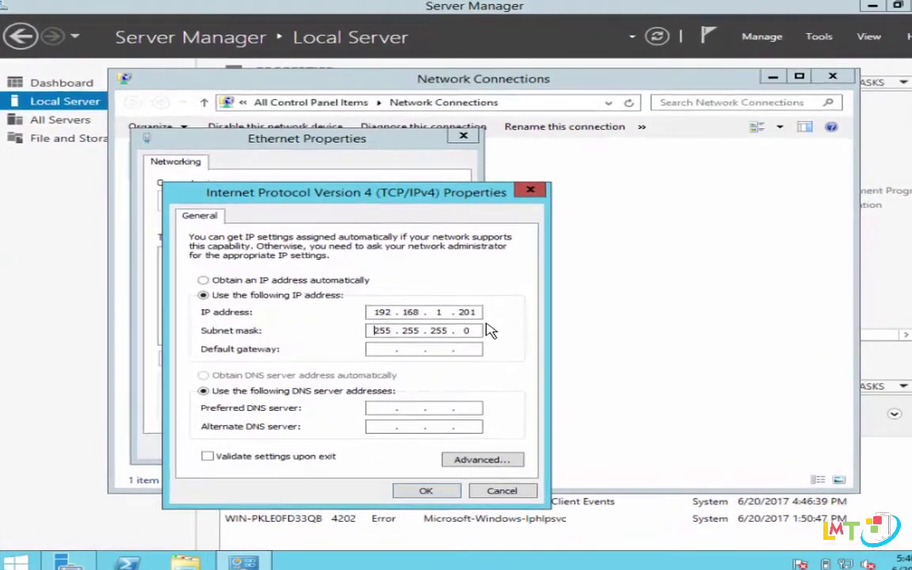
left_click(381, 350)
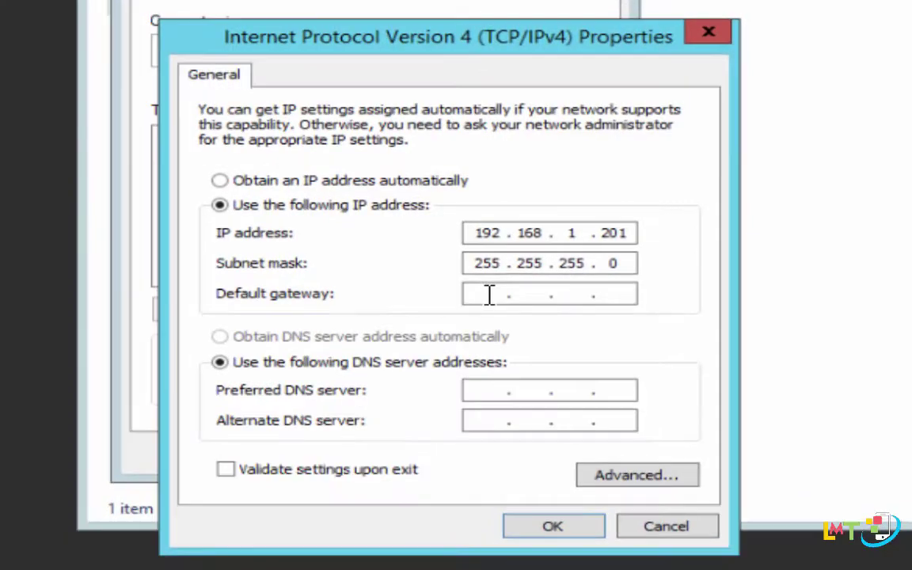
type("192 . 168 . 1 . 254")
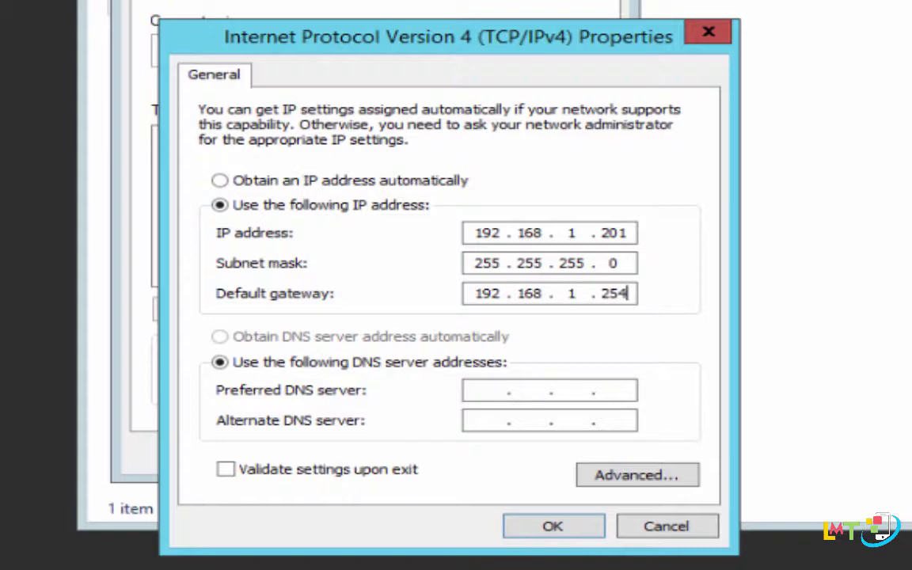
Set the preferred DNS server to 192.168.1.254.
left_click(490, 389)
type("192 . 168 . 1 .")
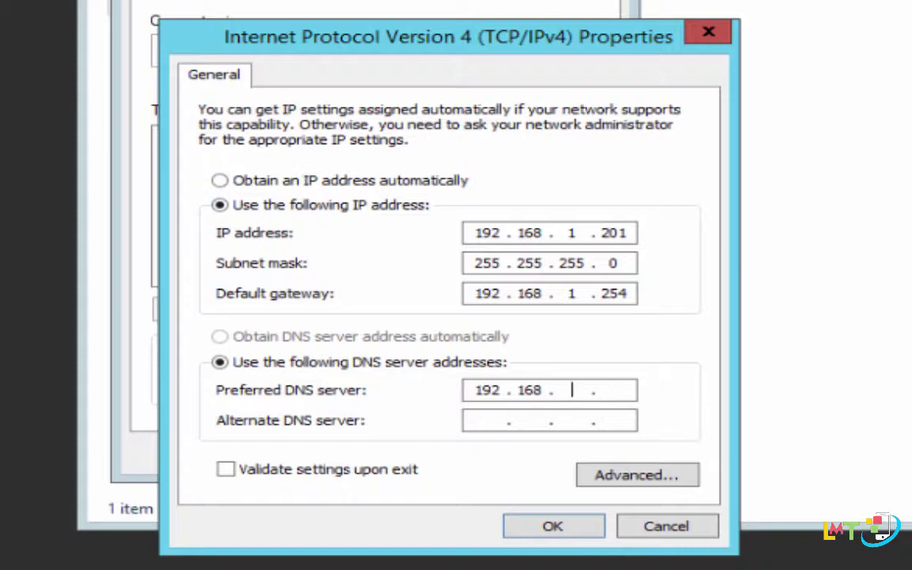
left_click(612, 392)
type("25")
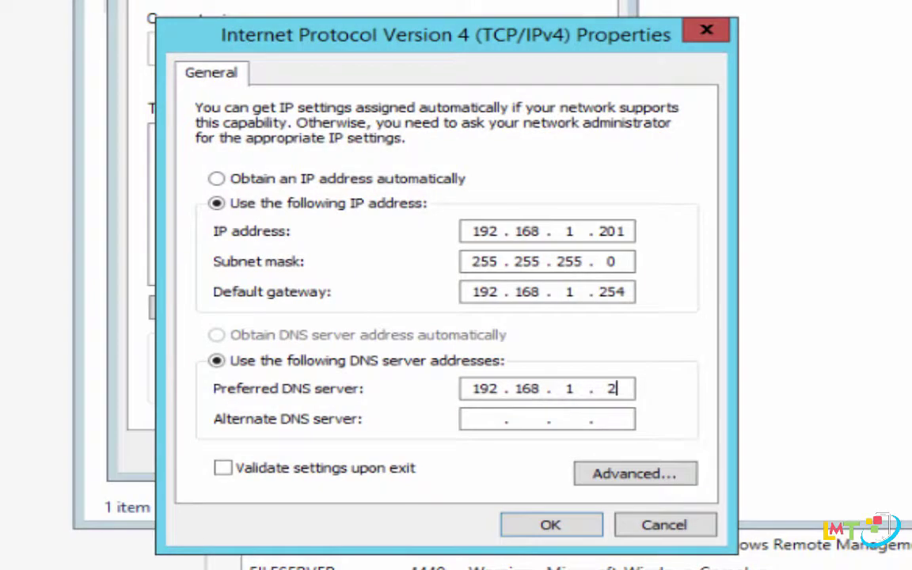
type("4")
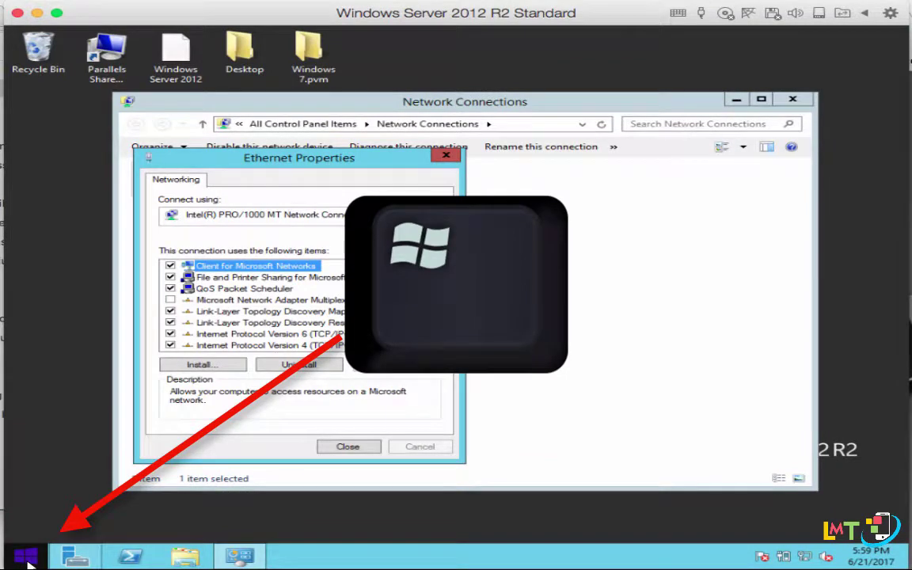
Search for cmd on the Start screen and launch Command Prompt as administrator.
left_click(27, 558)
type("cm")
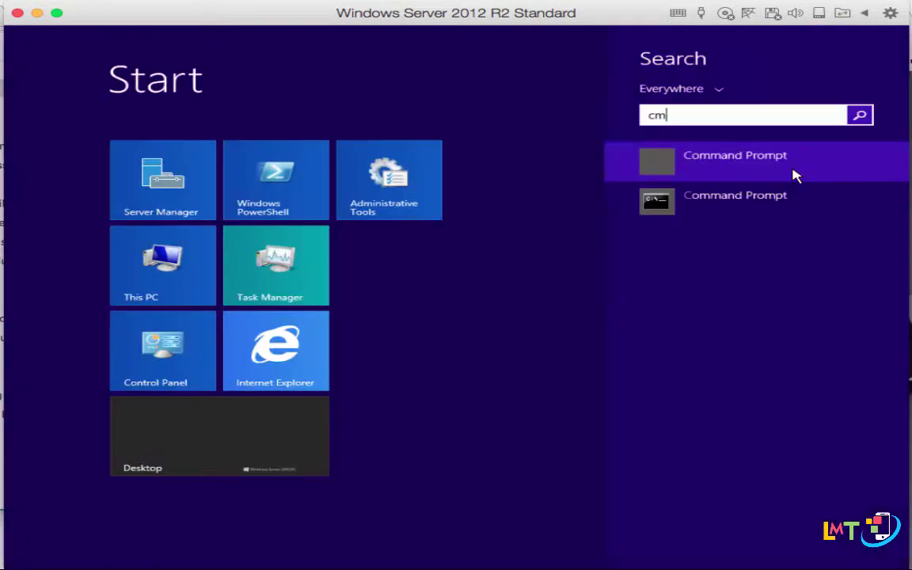
type("d")
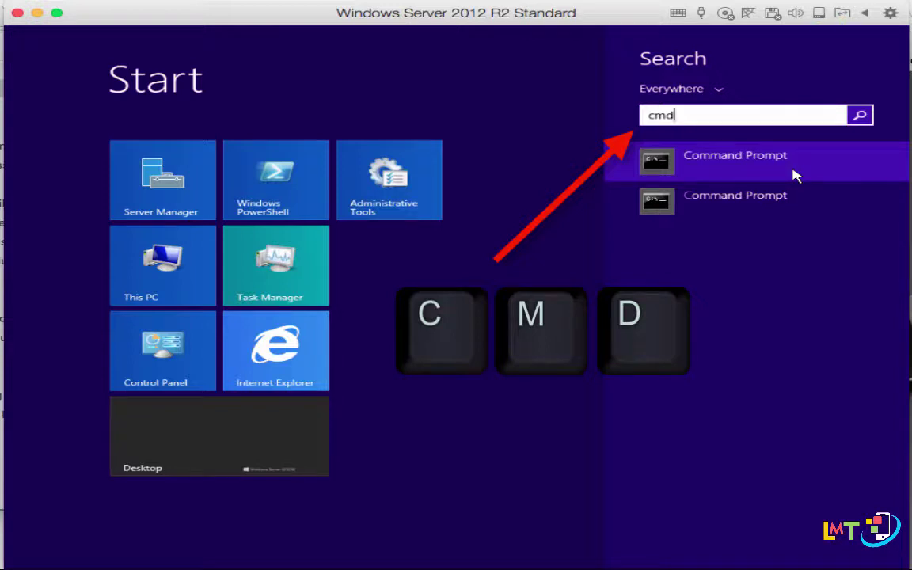
left_click(794, 175)
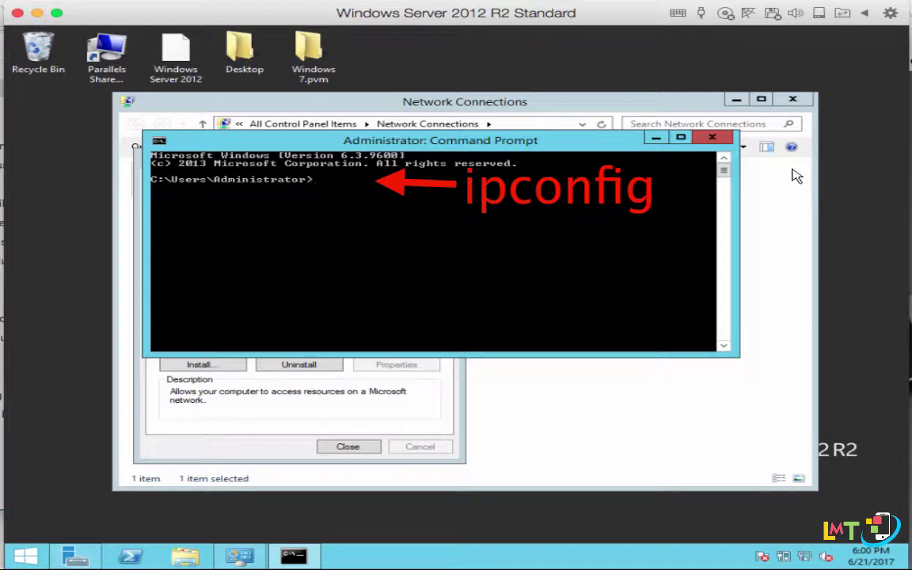
Run ipconfig to confirm IPv4 192.168.1.201 and gateway 192.168.1.254.
type("ipconfig")
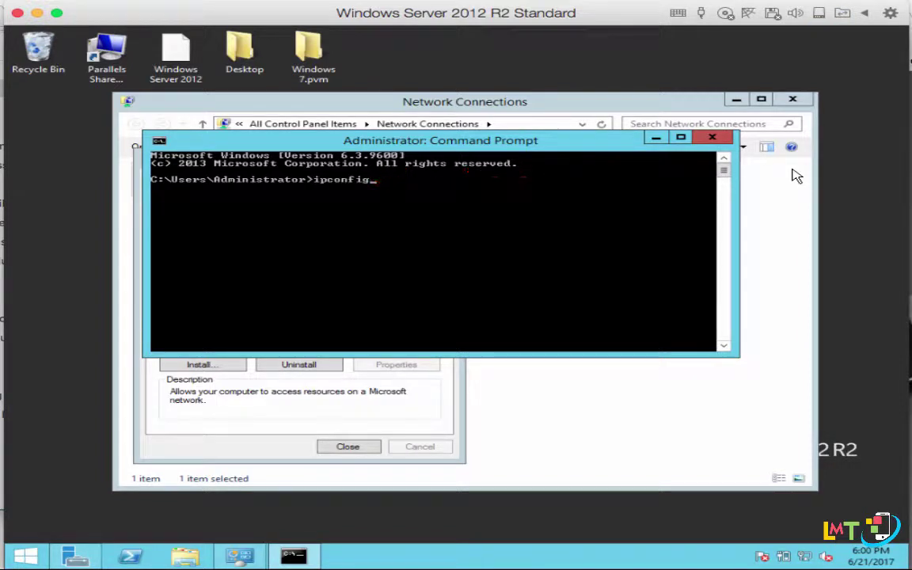
key("Return")
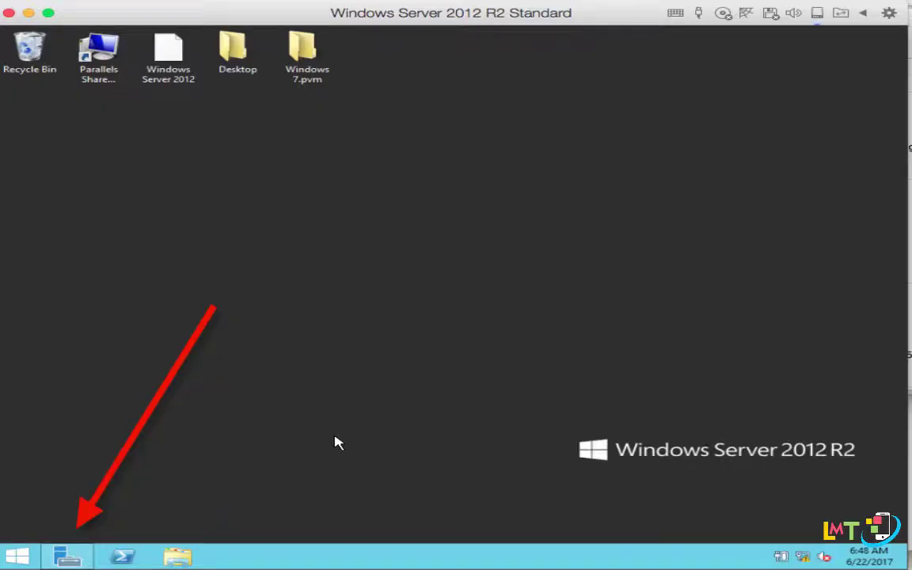
Return to Server Manager's Local Server page and open the WINSER-62217 computer name settings.
left_click(73, 559)
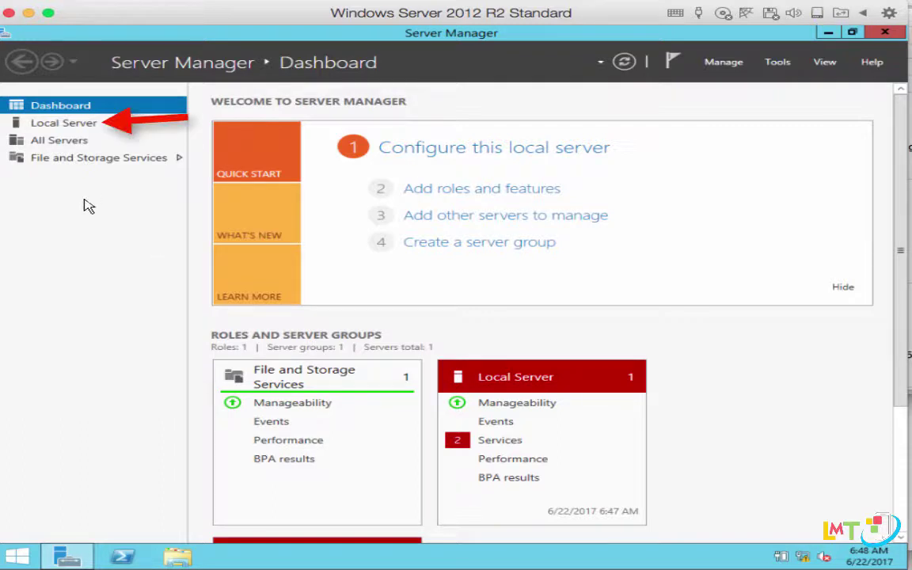
left_click(78, 126)
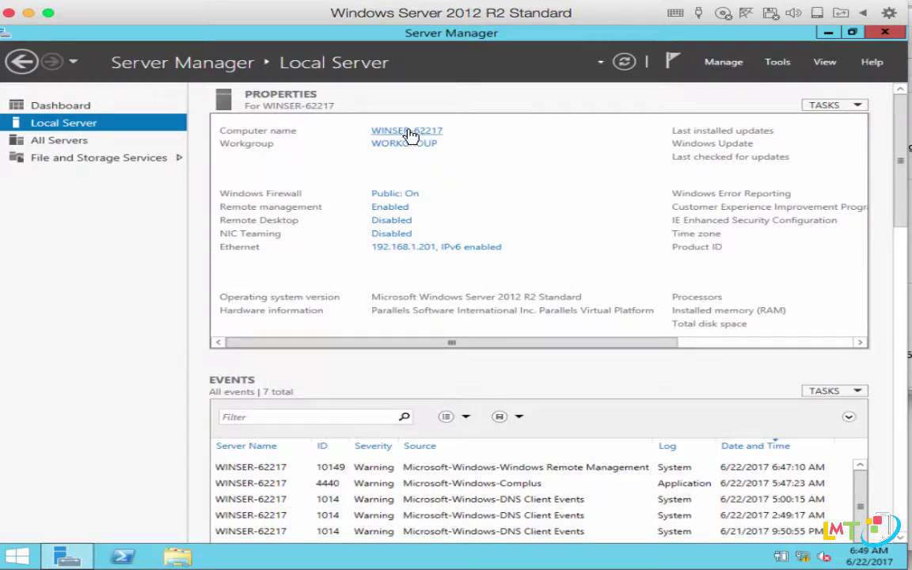
left_click(407, 131)
Rename the computer to FileServer and restart the server to apply it.
left_click(473, 309)
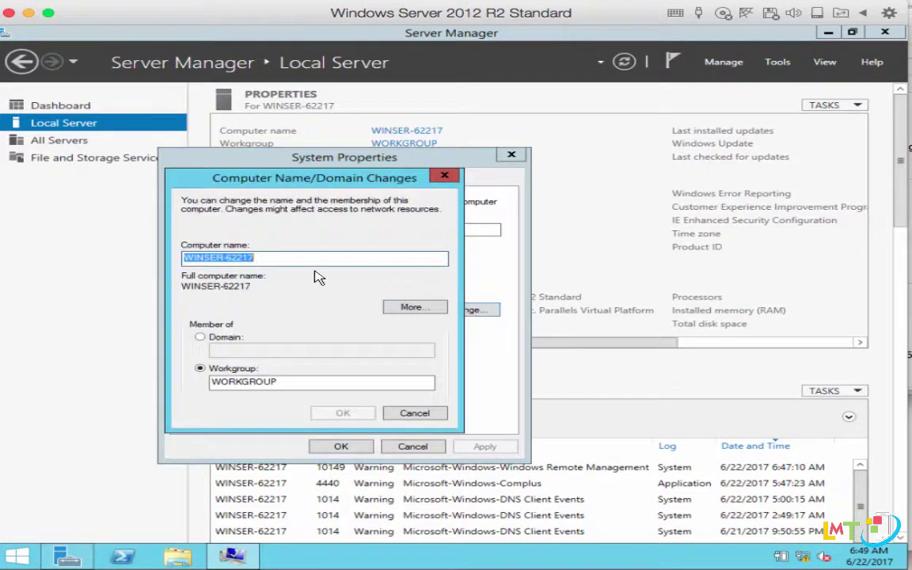
type("F")
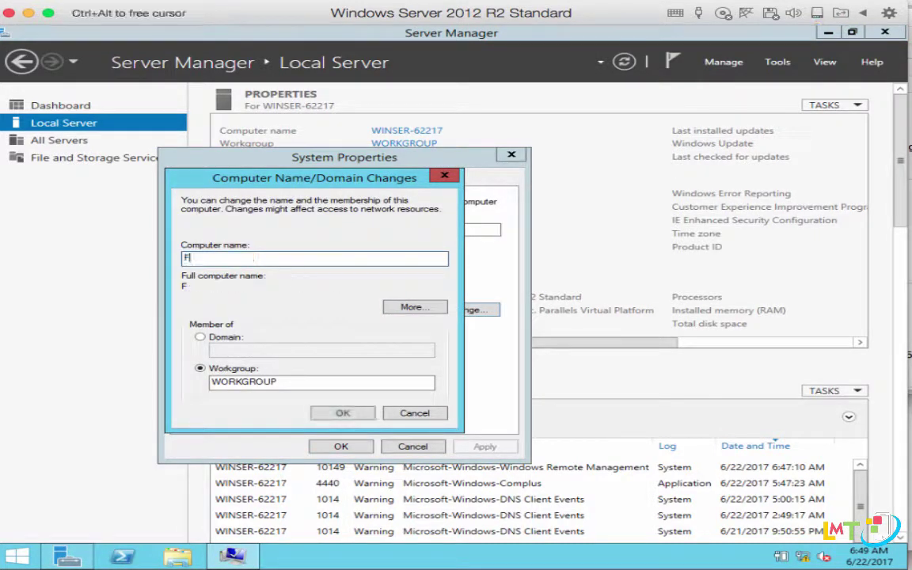
type("ileServer")
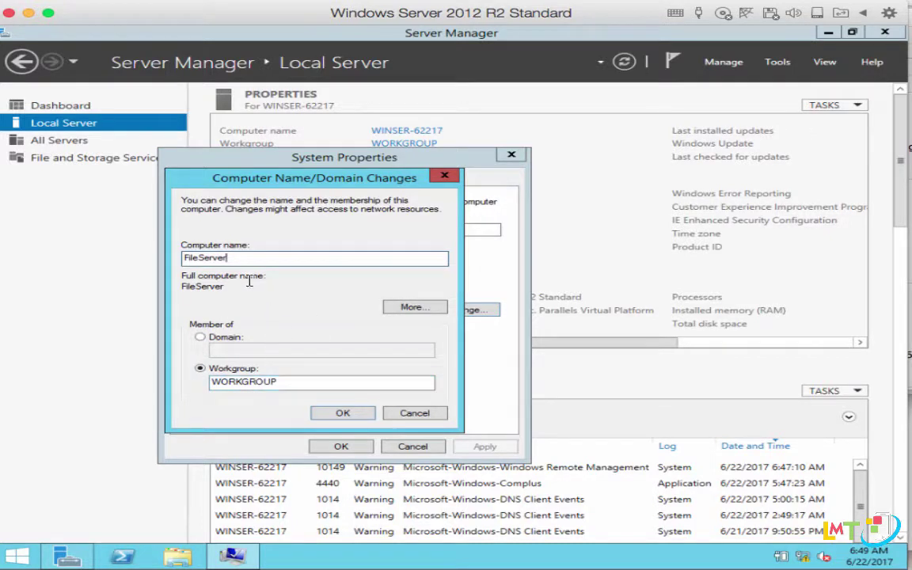
left_click(329, 415)
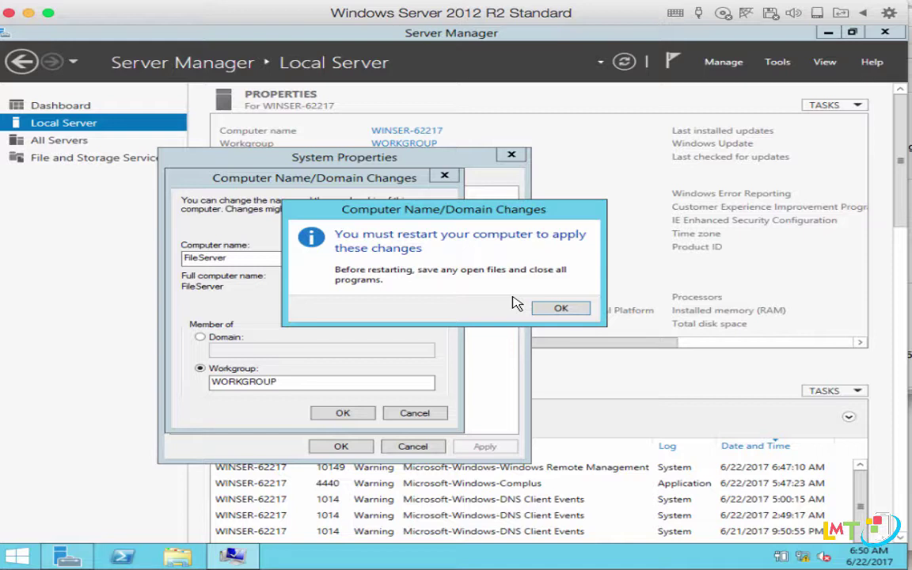
left_click(559, 309)
left_click(340, 499)
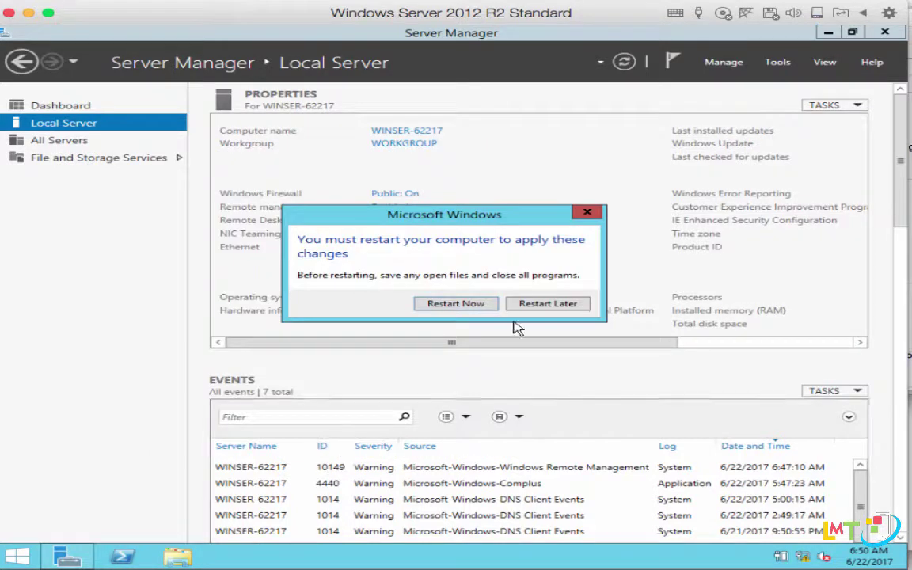
left_click(474, 305)
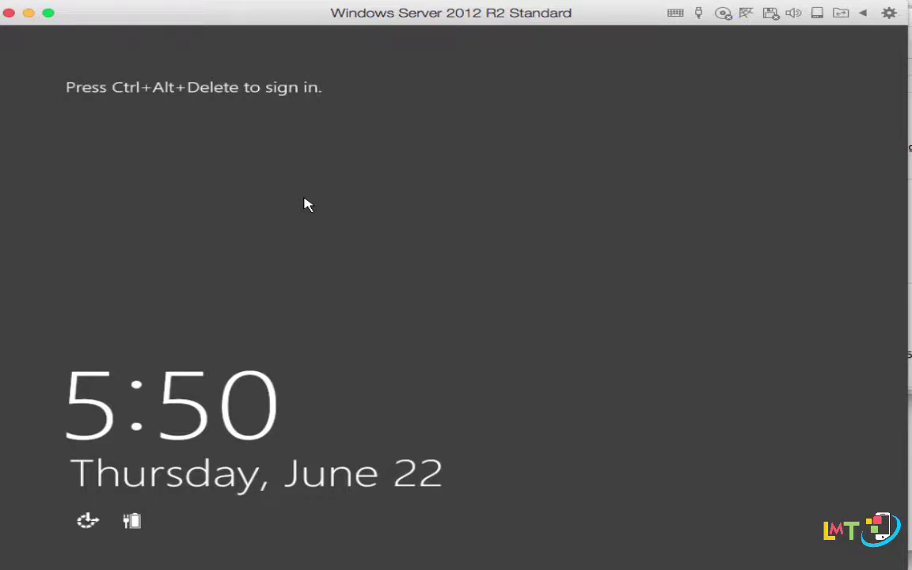
Sign back in as Administrator by entering the account password.
key("ctrl+alt+Delete")
type("Pa$$w0rd")
key("Return")
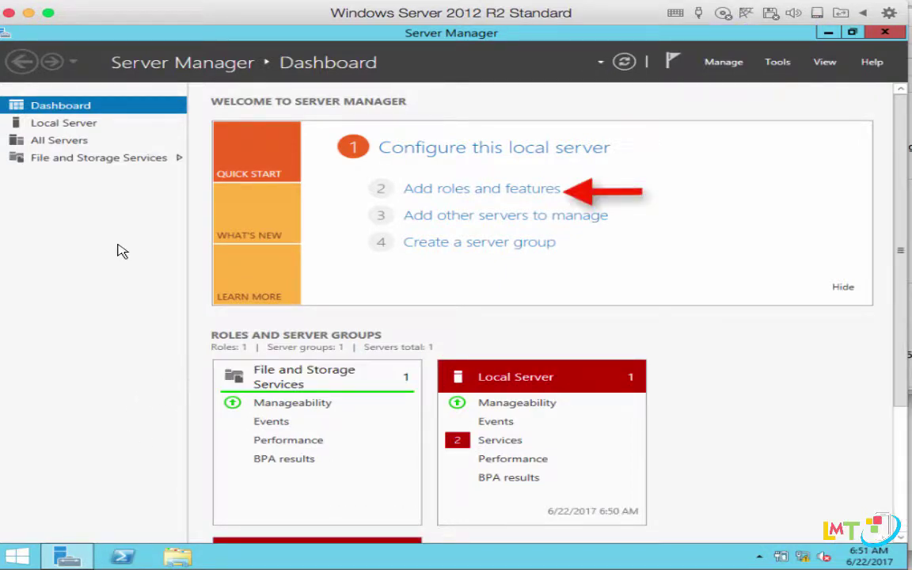
Launch the Add Roles and Features Wizard from the Dashboard's quick-start tasks.
left_click(490, 194)
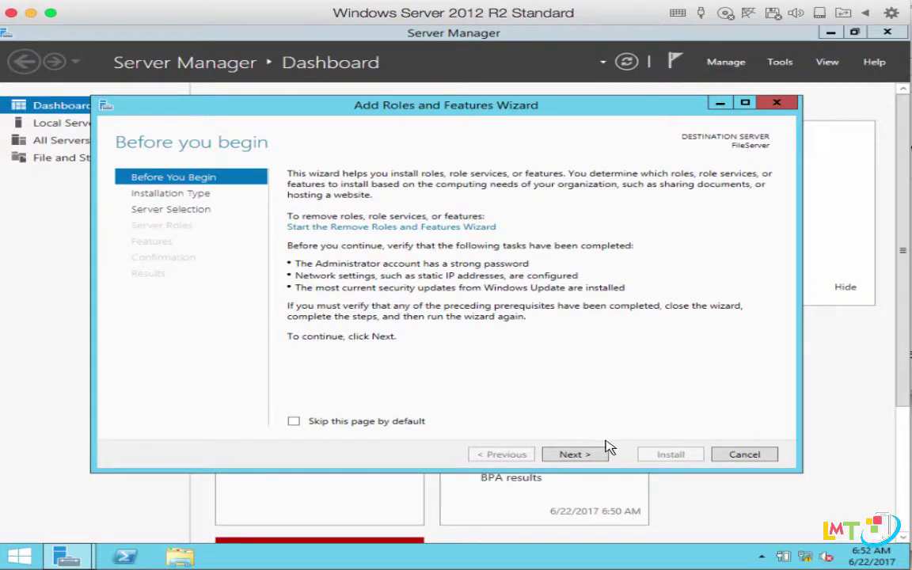
Choose role-based installation with FileServer (192.168.1.201) as the destination server.
left_click(585, 461)
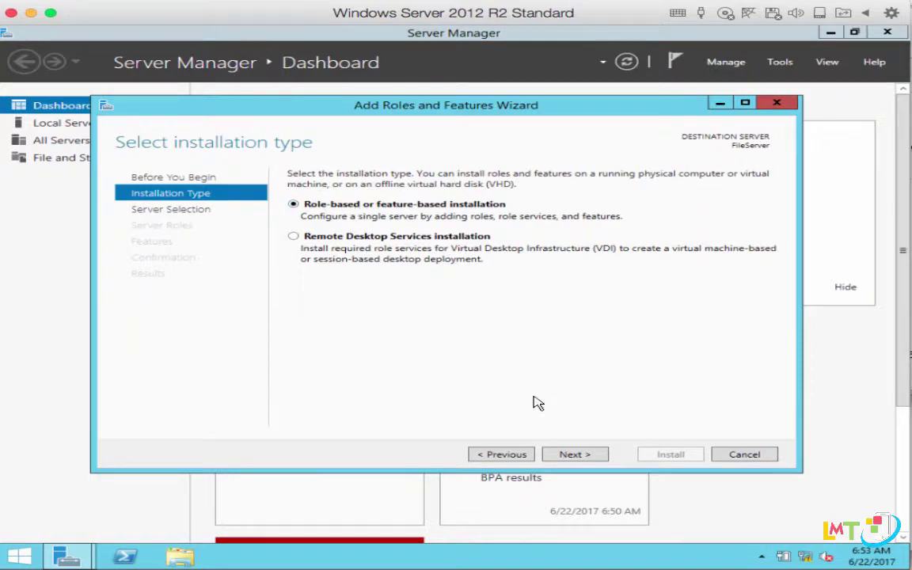
left_click(578, 454)
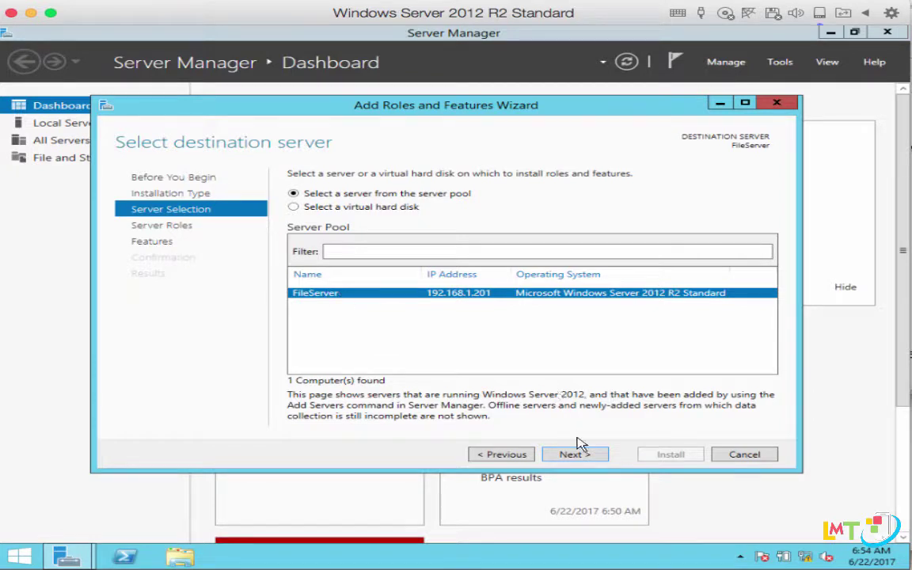
left_click(579, 460)
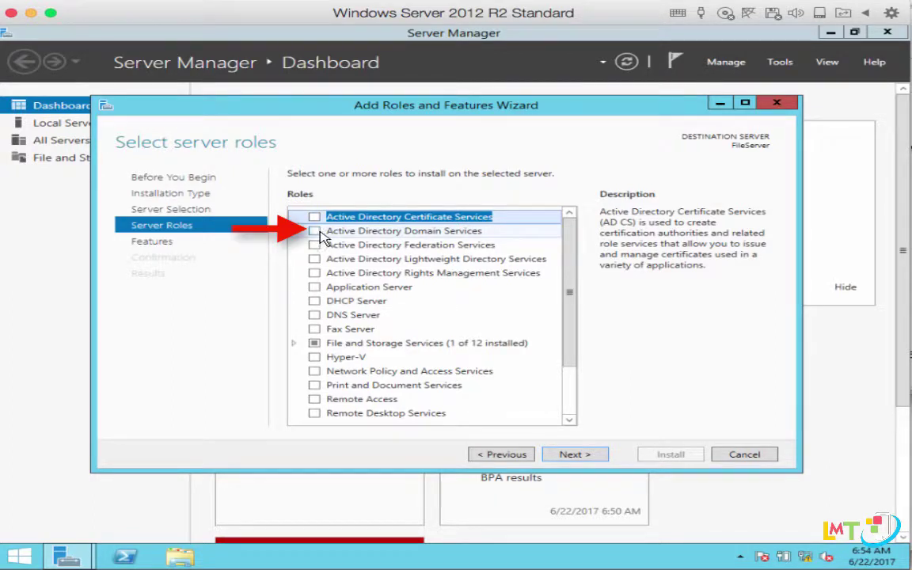
Tick Active Directory Domain Services, add its required management features, and continue to Select features.
left_click(314, 231)
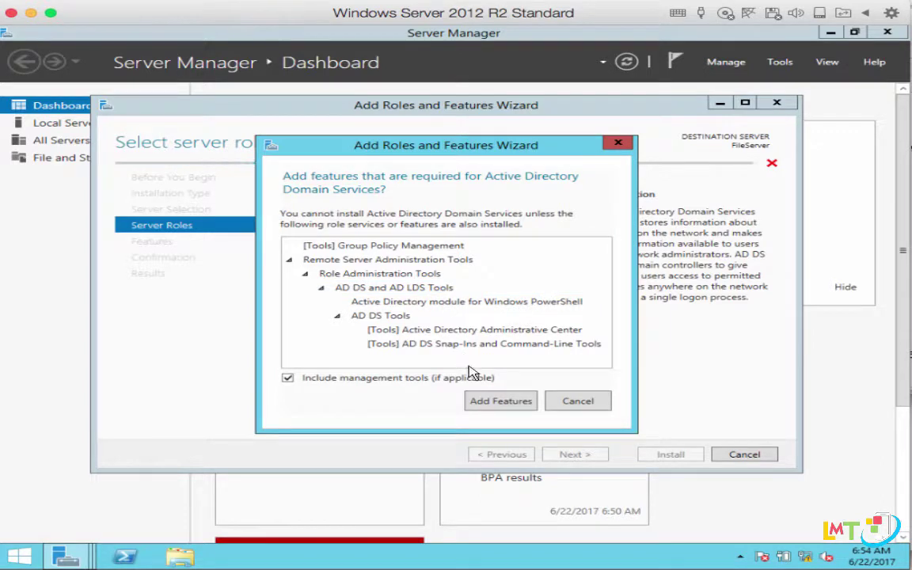
left_click(501, 402)
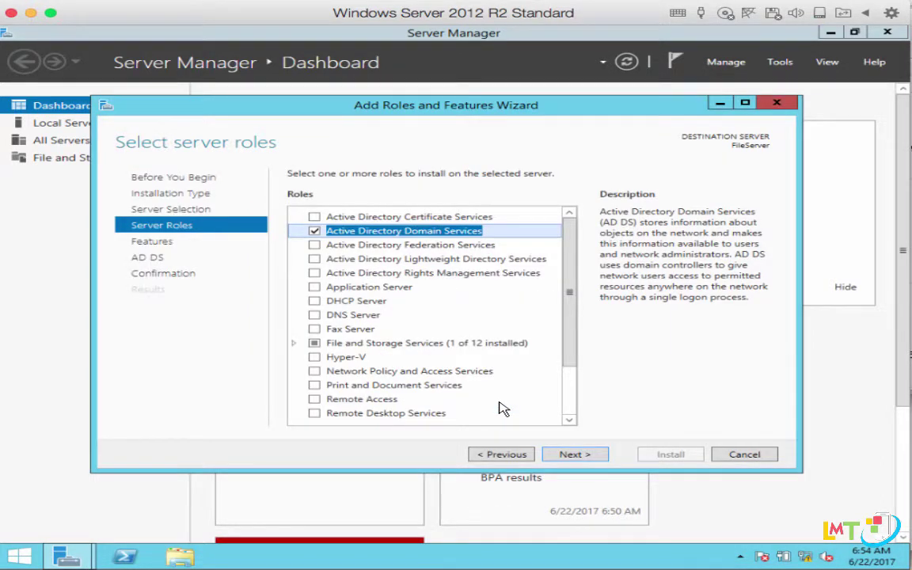
left_click(600, 460)
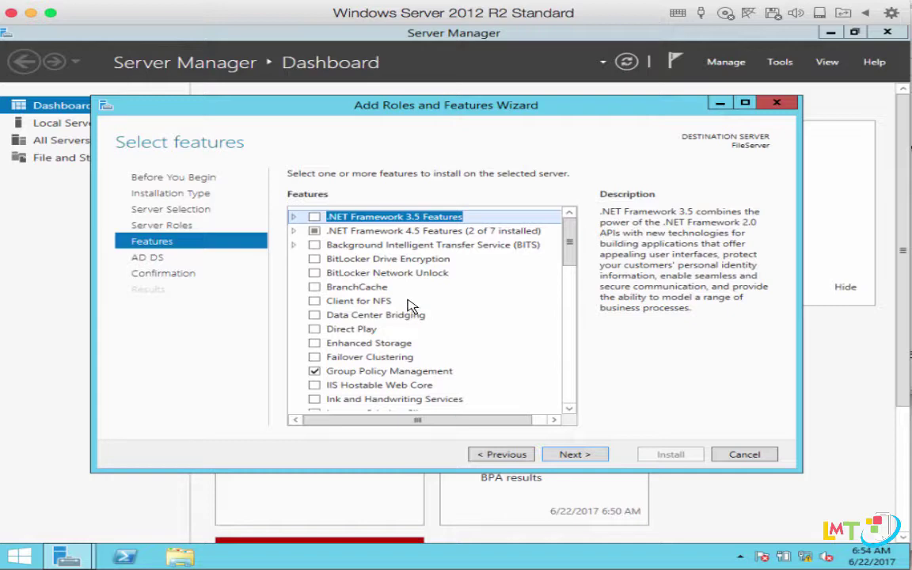
Skip extra features and the AD DS information page to reach Confirm installation selections.
scroll(417, 303, "down", 12)
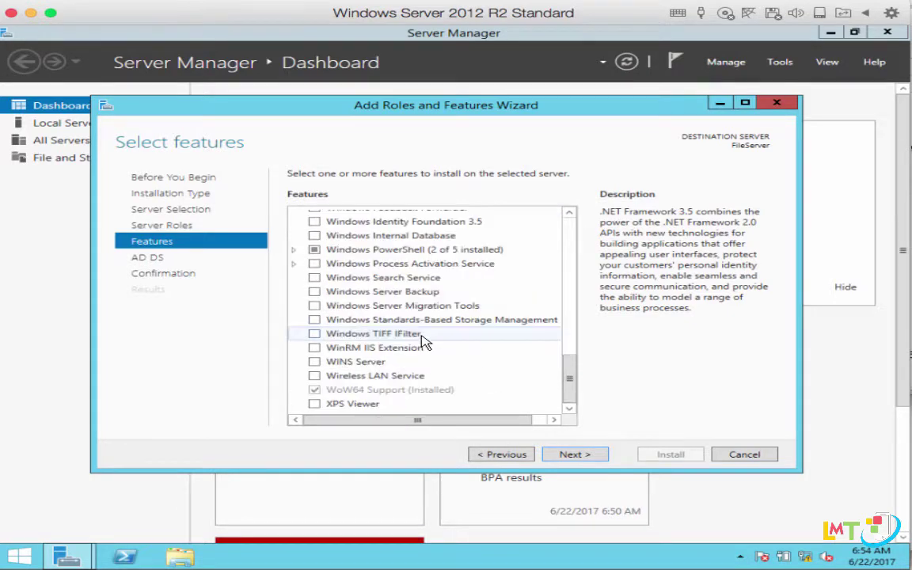
scroll(425, 340, "up", 12)
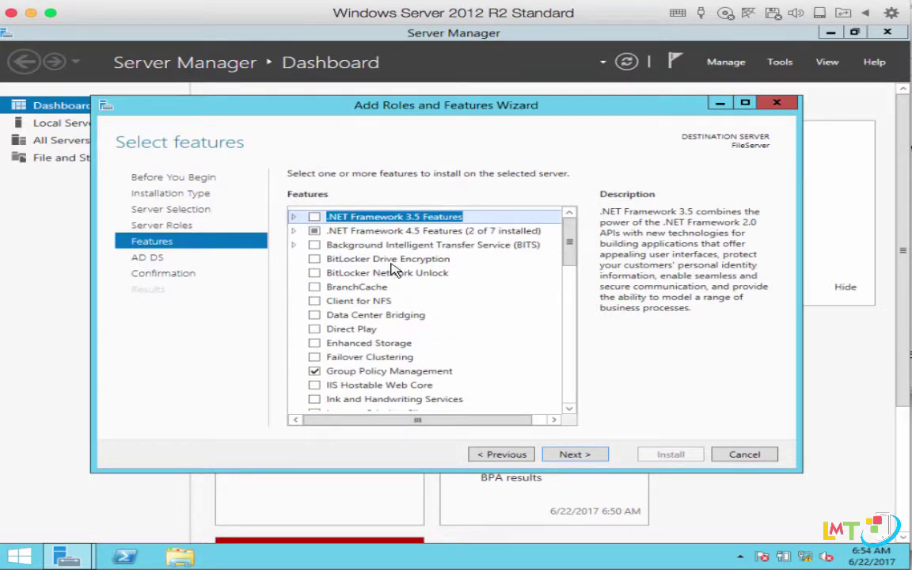
scroll(400, 380, "down", 12)
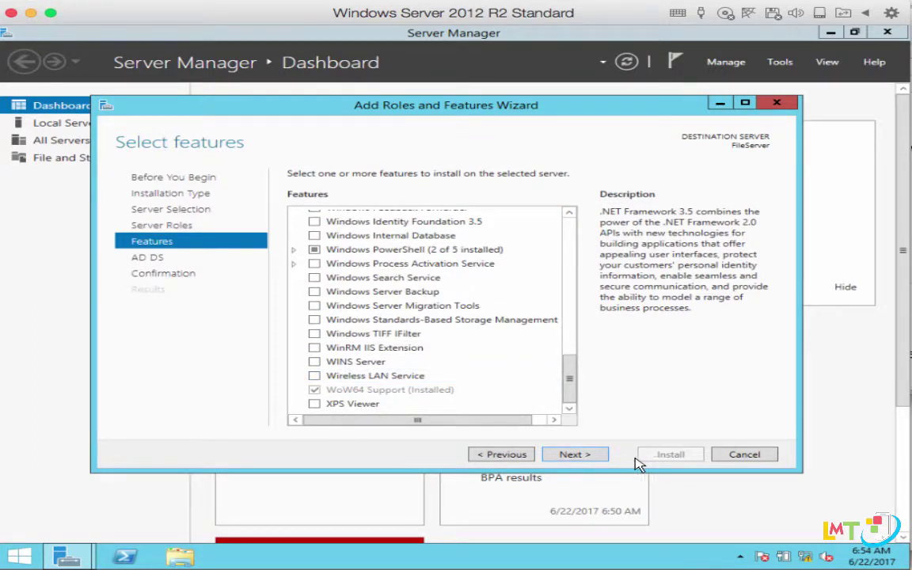
left_click(595, 457)
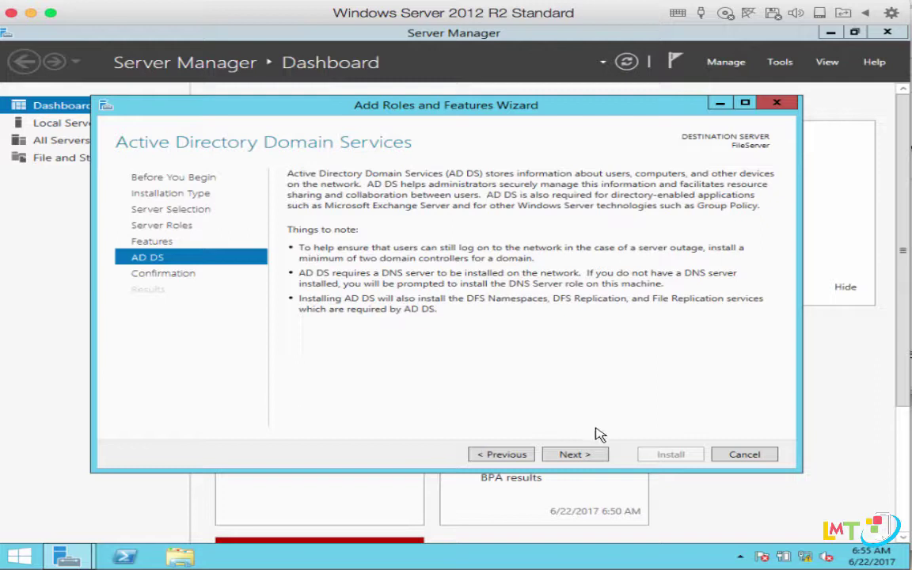
left_click(580, 459)
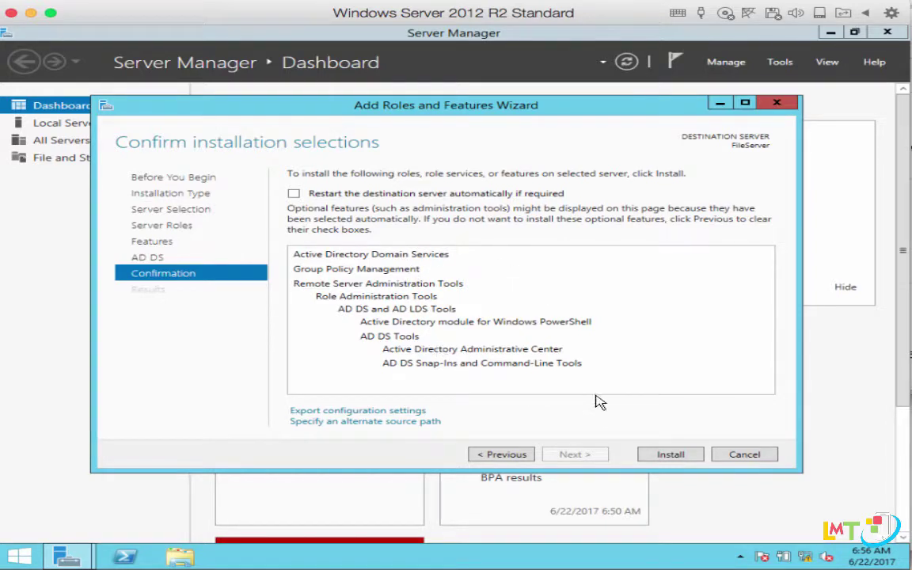
Install the AD DS role, close the wizard, and view the post-deployment configuration notification.
left_click(690, 460)
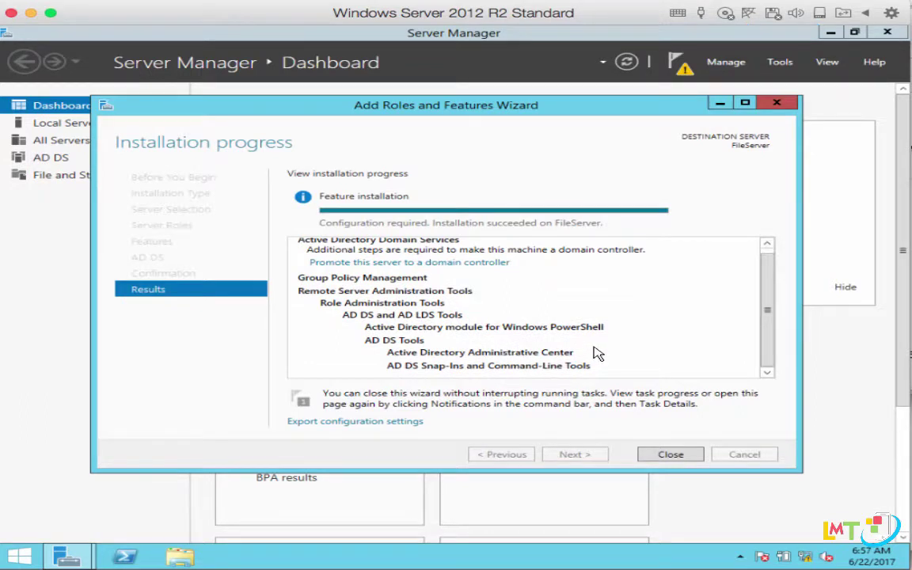
left_click(670, 456)
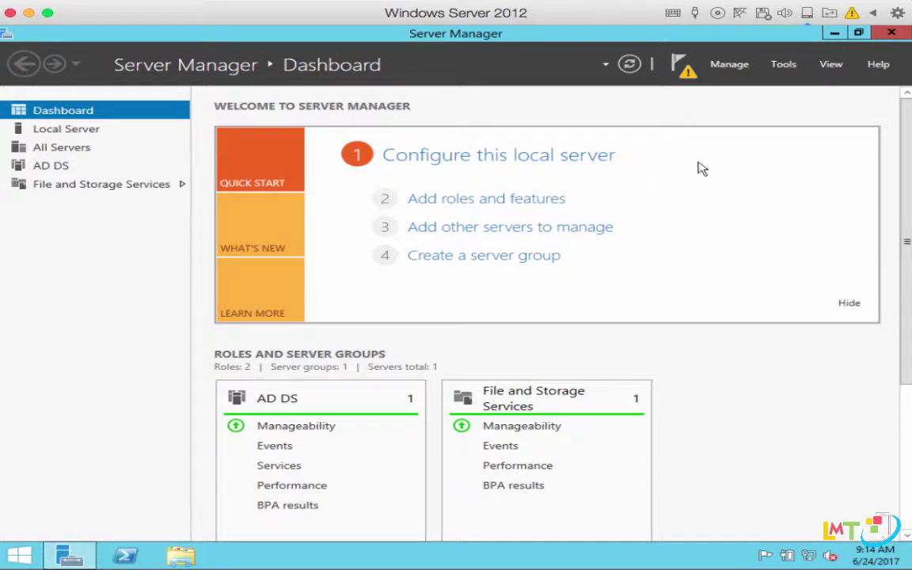
left_click(679, 71)
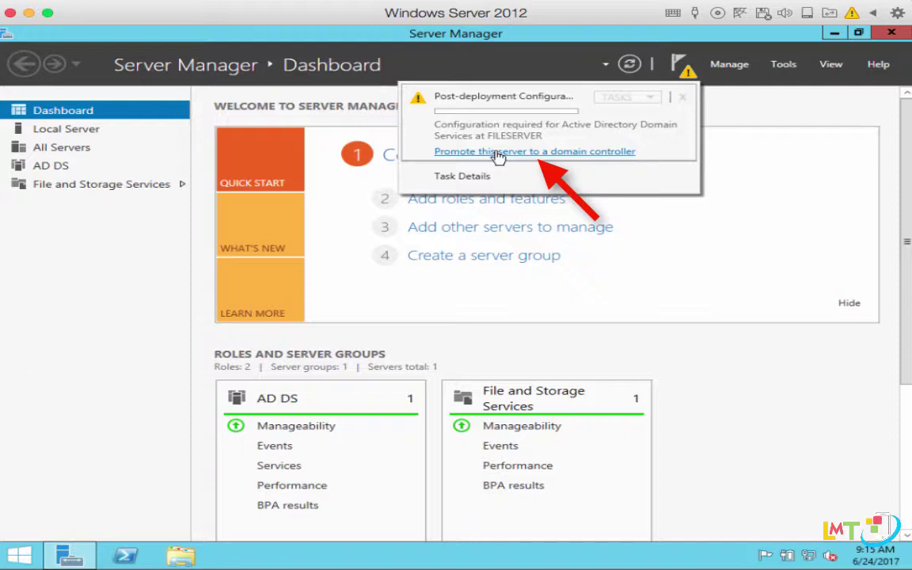
Promote the server by adding a new forest with root domain livemobiletechnology.local.
left_click(497, 151)
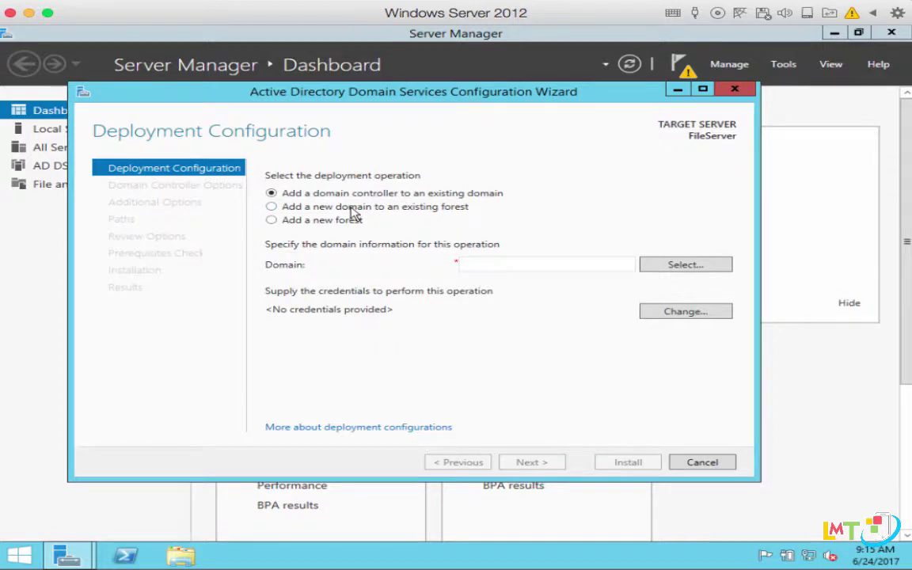
left_click(350, 219)
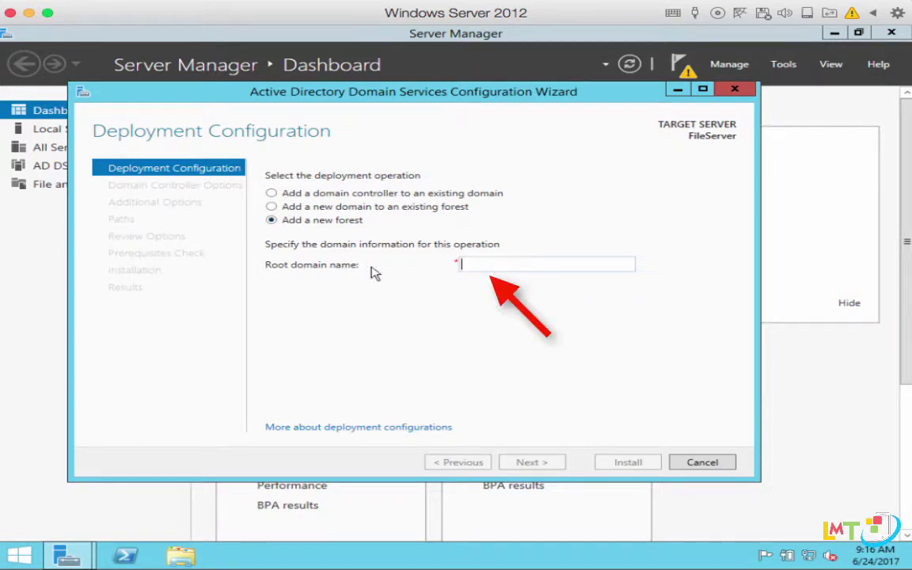
mouse_move(494, 263)
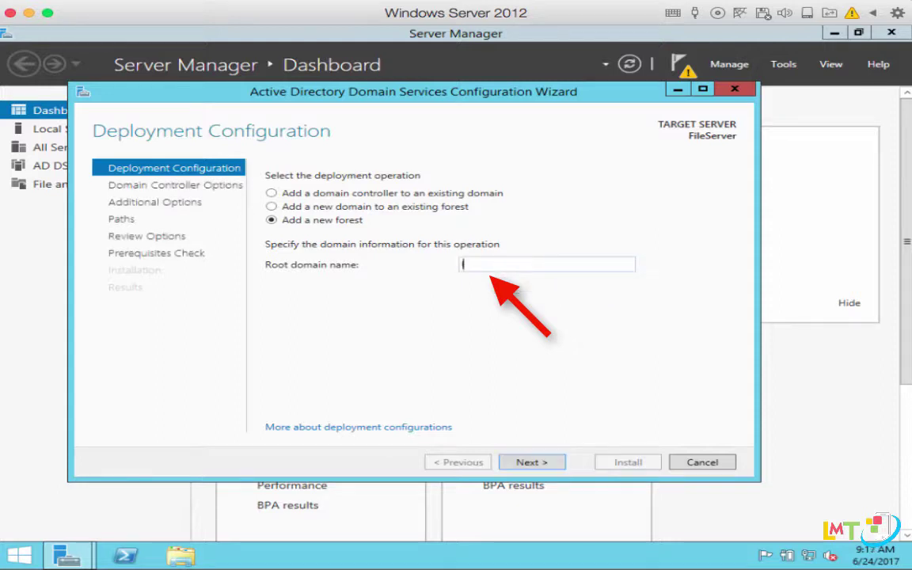
type("livemobile")
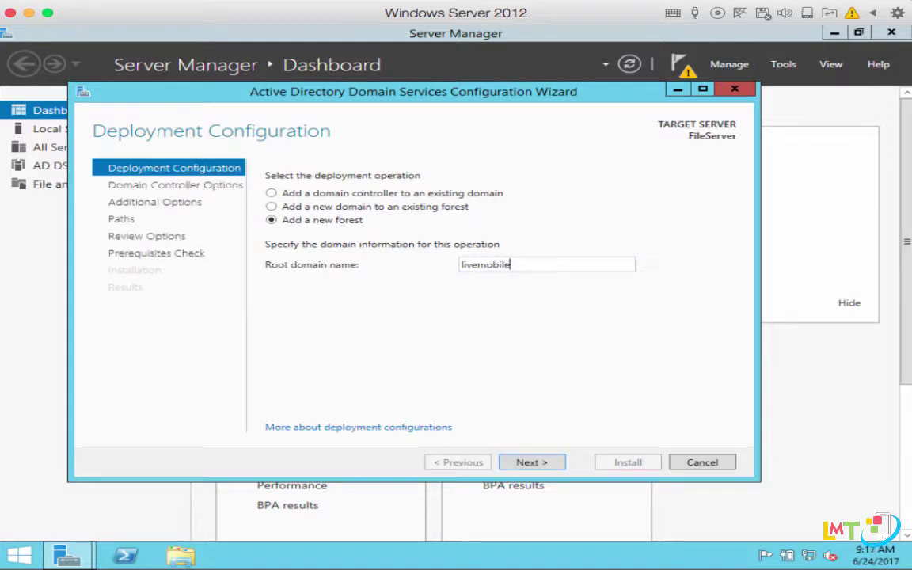
type("technology.local")
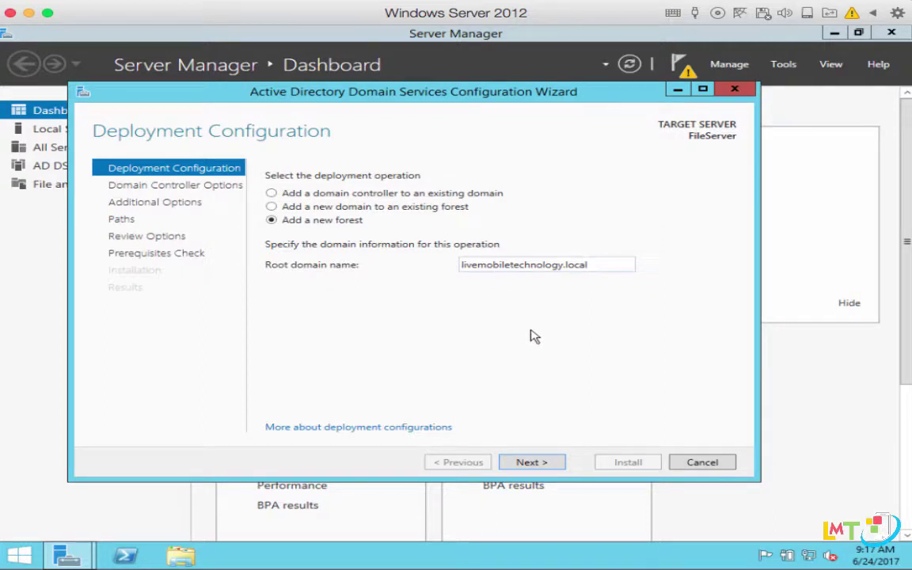
left_click(524, 463)
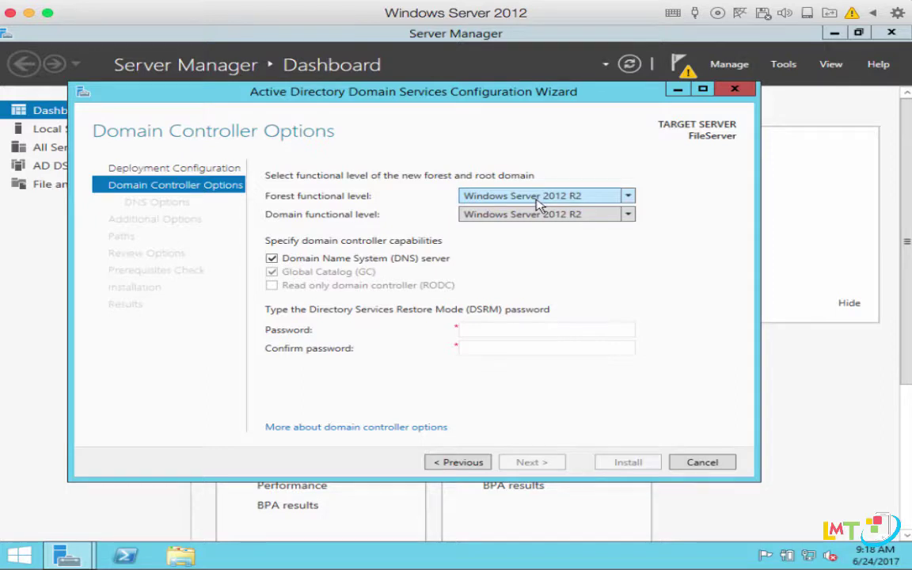
Set the forest functional level to Windows Server 2012 R2.
left_click(536, 204)
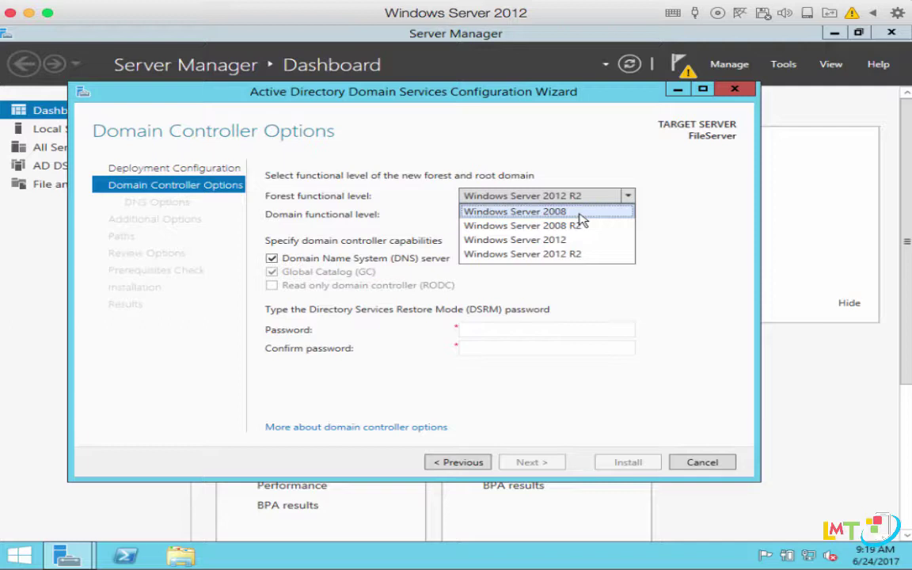
left_click(580, 212)
left_click(606, 195)
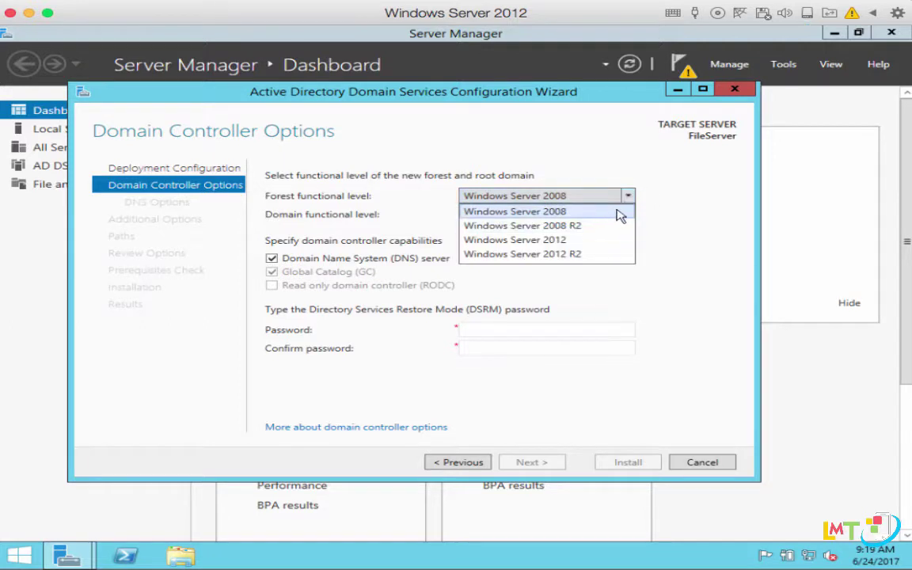
left_click(613, 212)
left_click(627, 196)
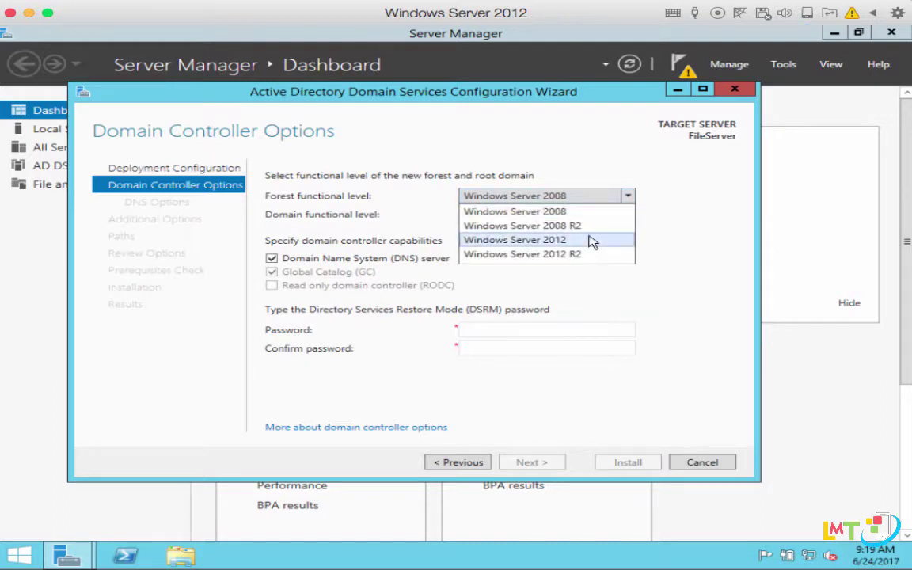
left_click(582, 254)
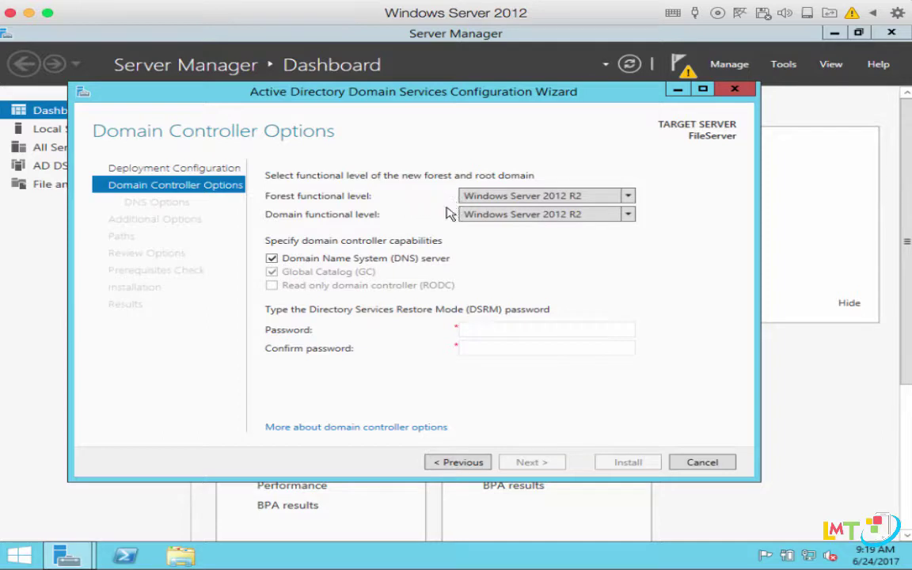
Enter the DSRM password and move to the Confirm password field.
left_click(540, 329)
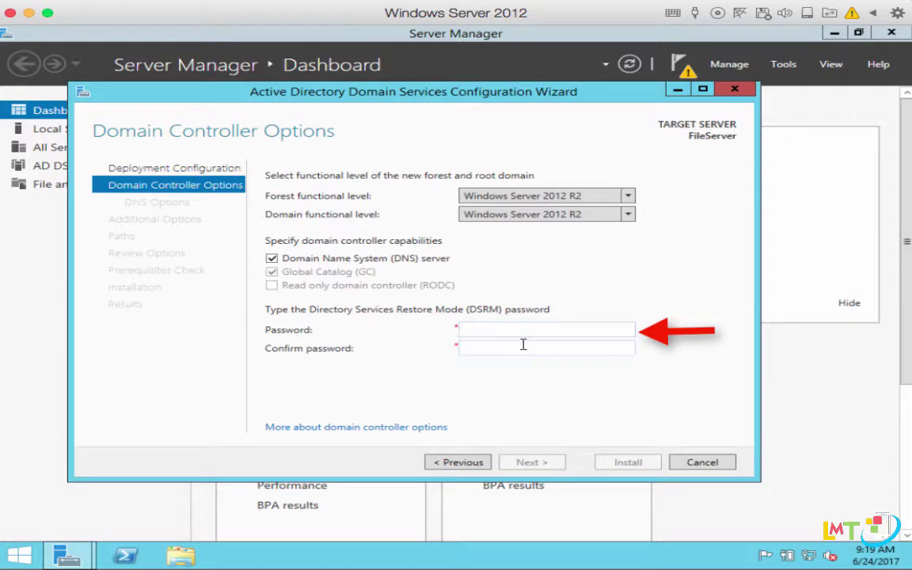
type("•••••••••")
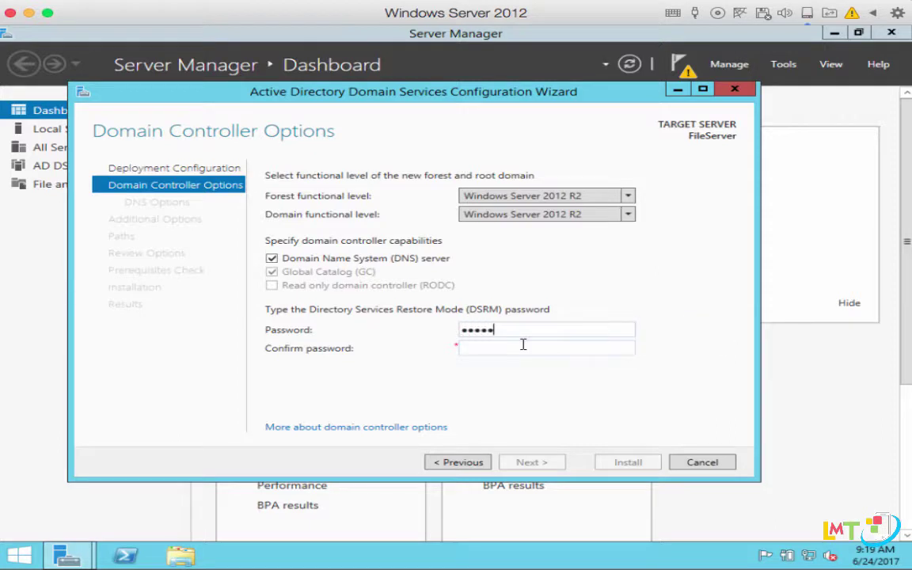
type("•")
key("Tab")
type("••••••••••")
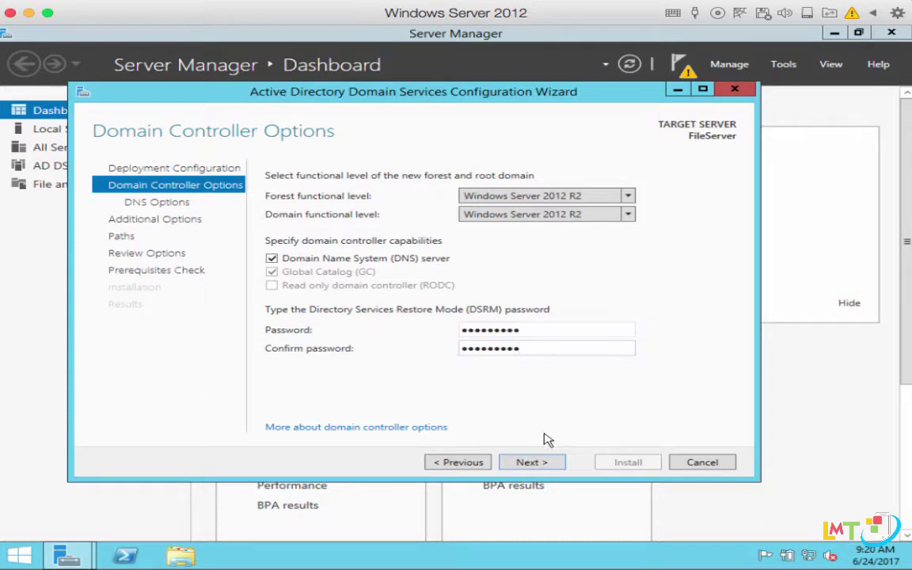
Accept default DNS options, NetBIOS name and NTDS/SYSVOL paths, then scroll the Review Options summary.
left_click(530, 462)
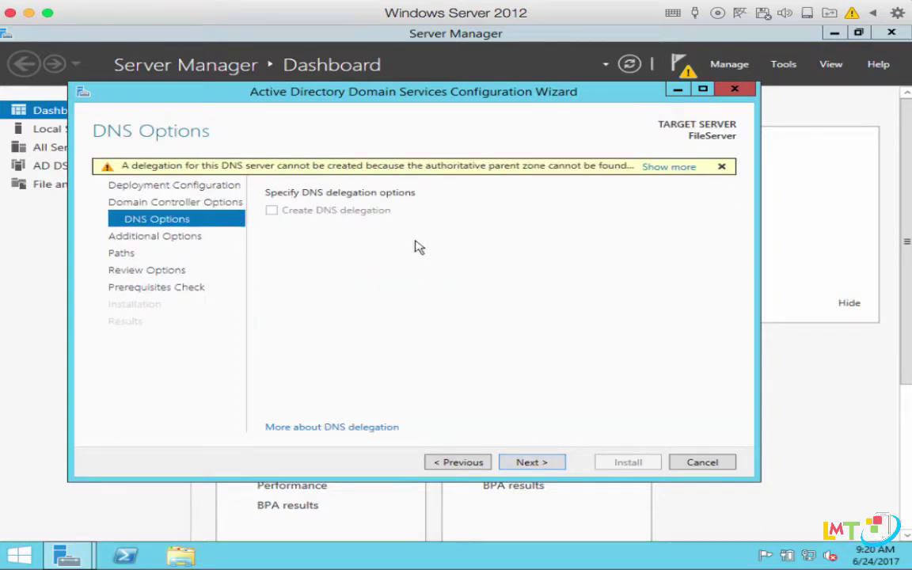
left_click(532, 464)
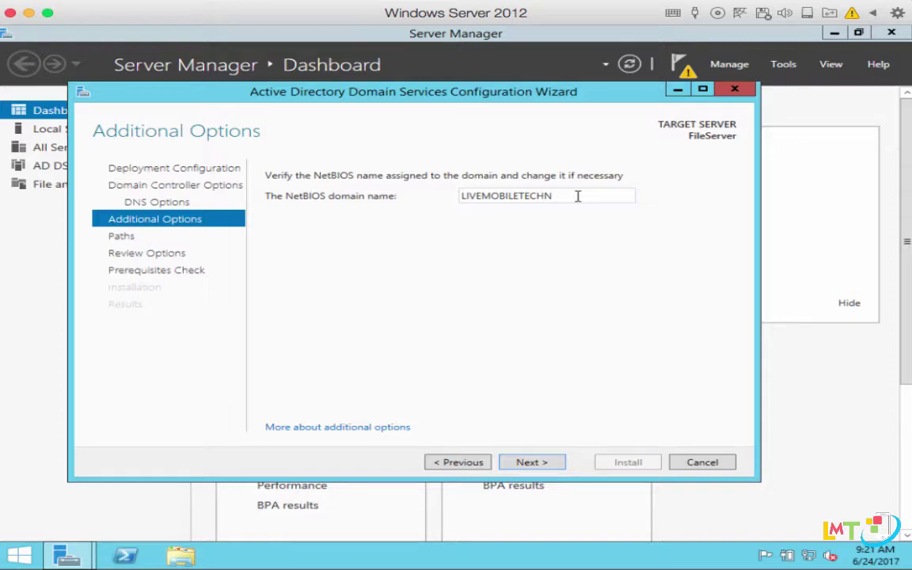
left_click(535, 463)
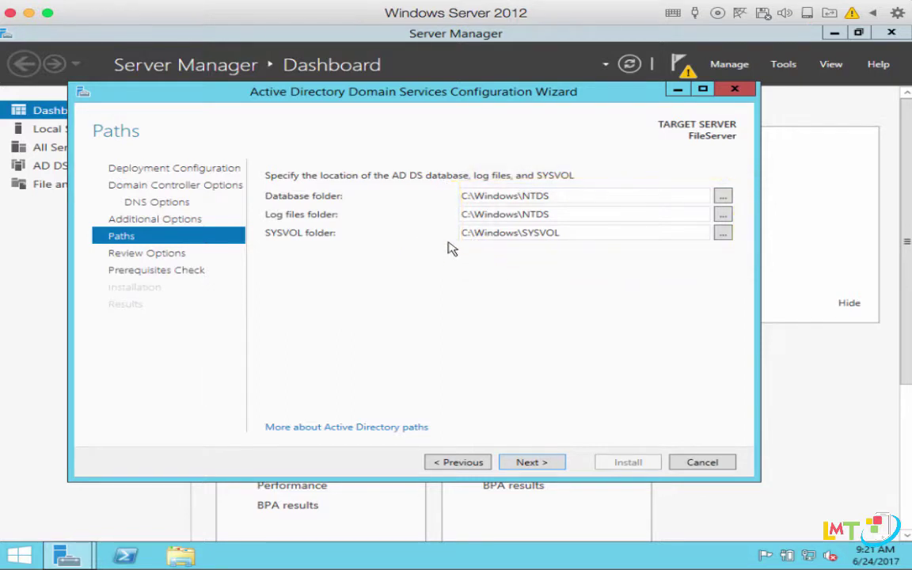
left_click(538, 460)
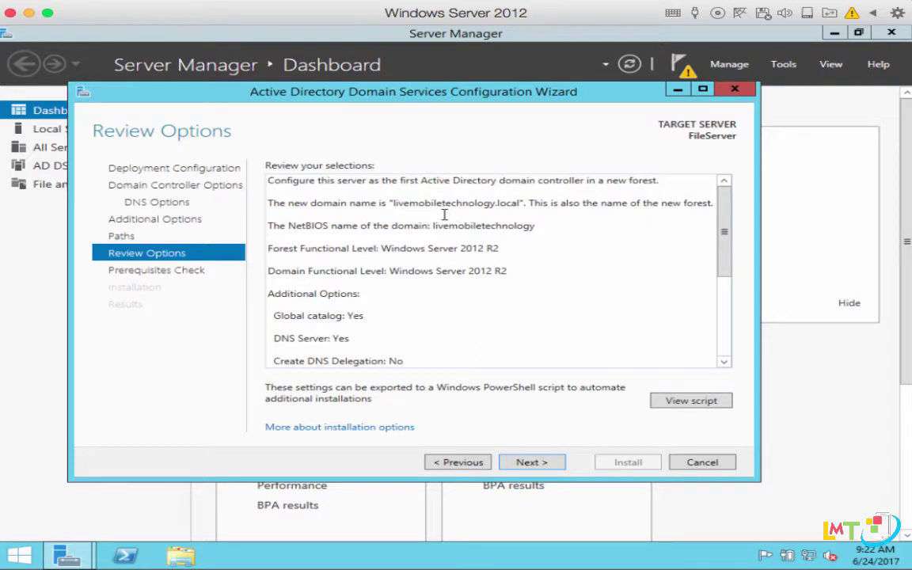
left_click(724, 326)
left_click_drag(727, 329, 726, 231)
scroll(480, 308, "down", 3)
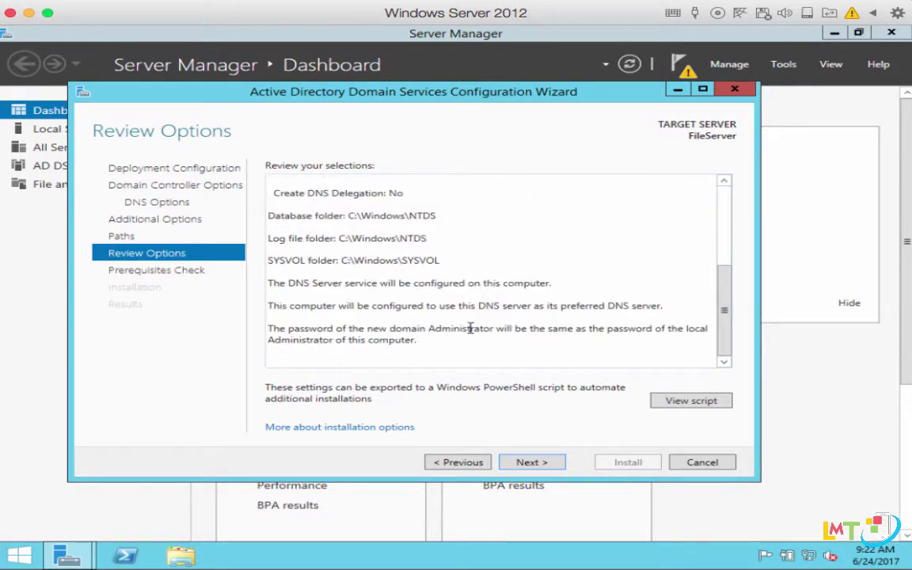
Pass the prerequisites check and install FileServer as a domain controller.
left_click(532, 463)
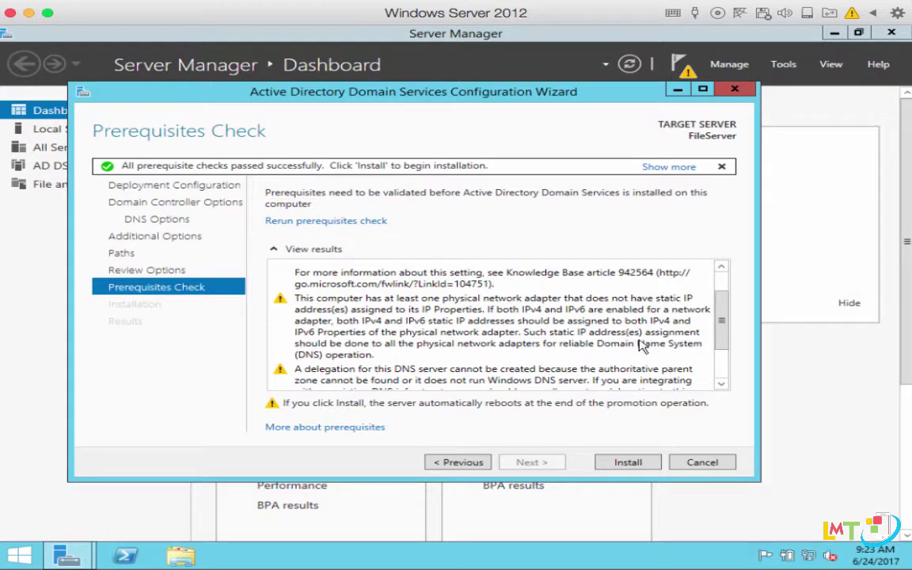
left_click(628, 464)
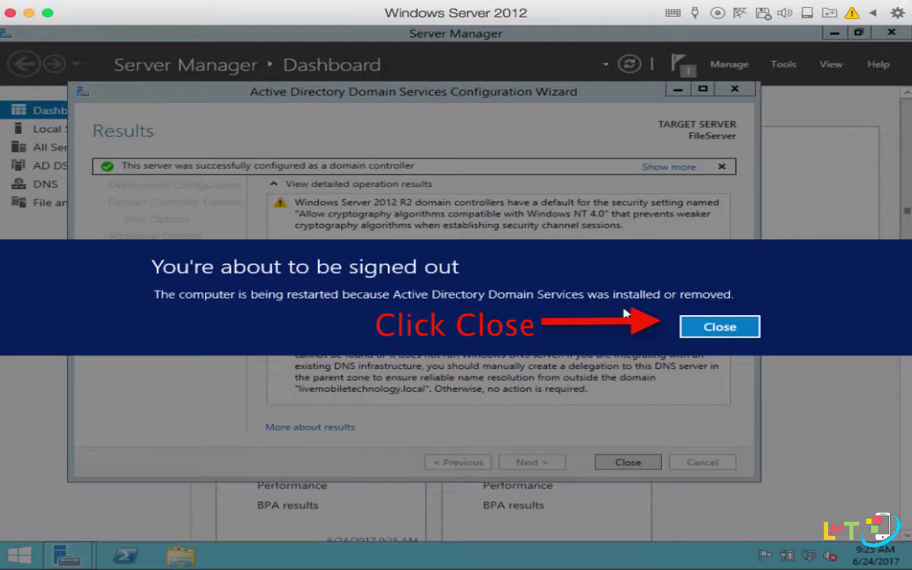
Allow the restart, then sign in as the domain Administrator with the account password.
left_click(695, 325)
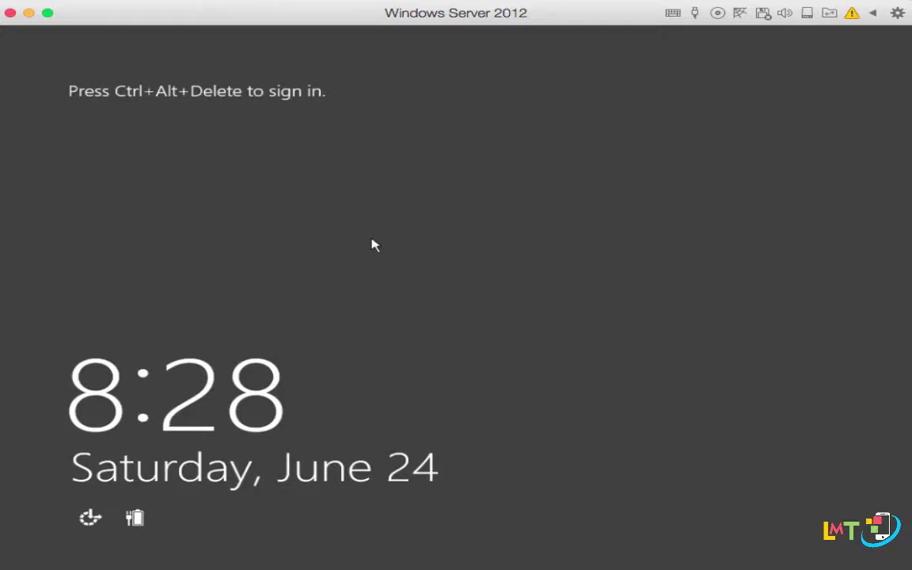
key("ctrl+alt+Delete")
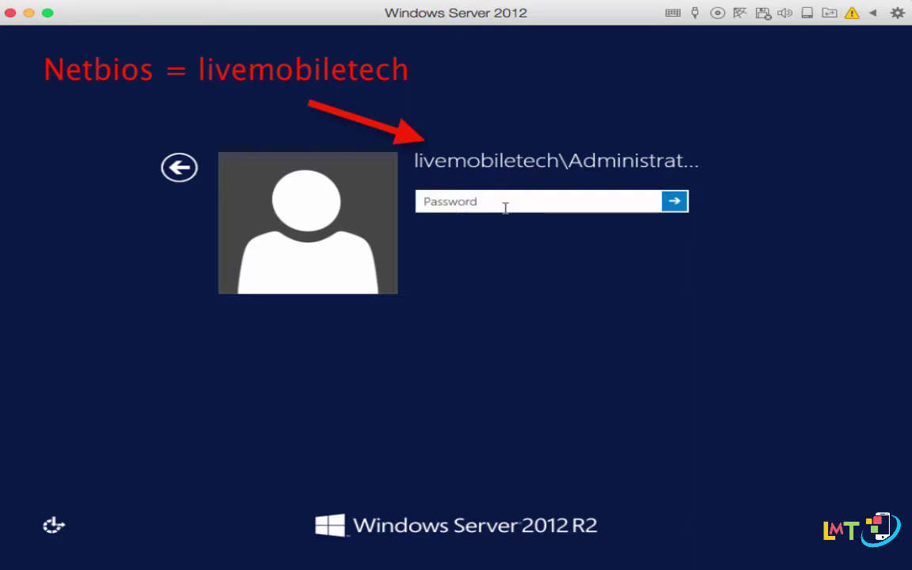
left_click(505, 207)
type("*******")
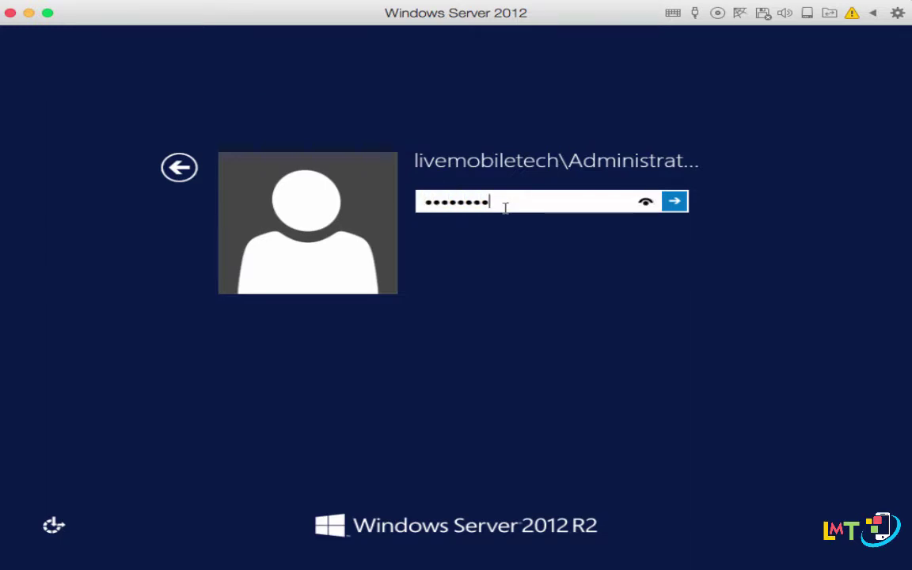
key("Return")
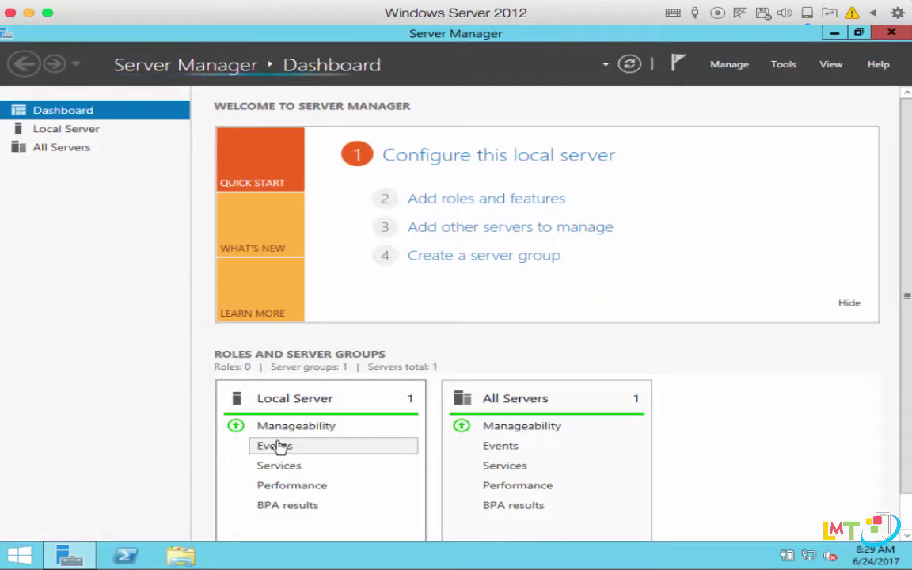
Confirm the livemobiletechnology.local domain on Local Server, then view FILESERVER online on the AD DS page.
left_click(57, 132)
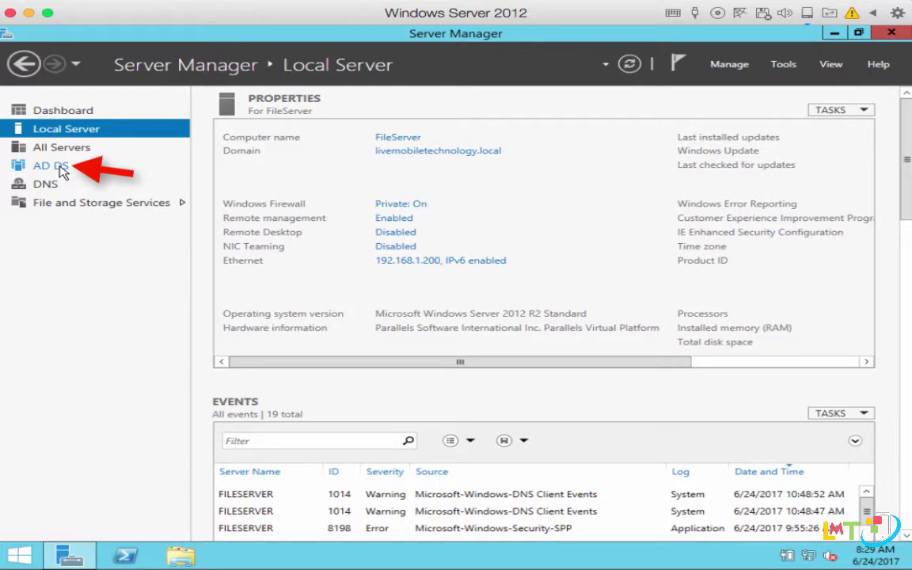
left_click(15, 174)
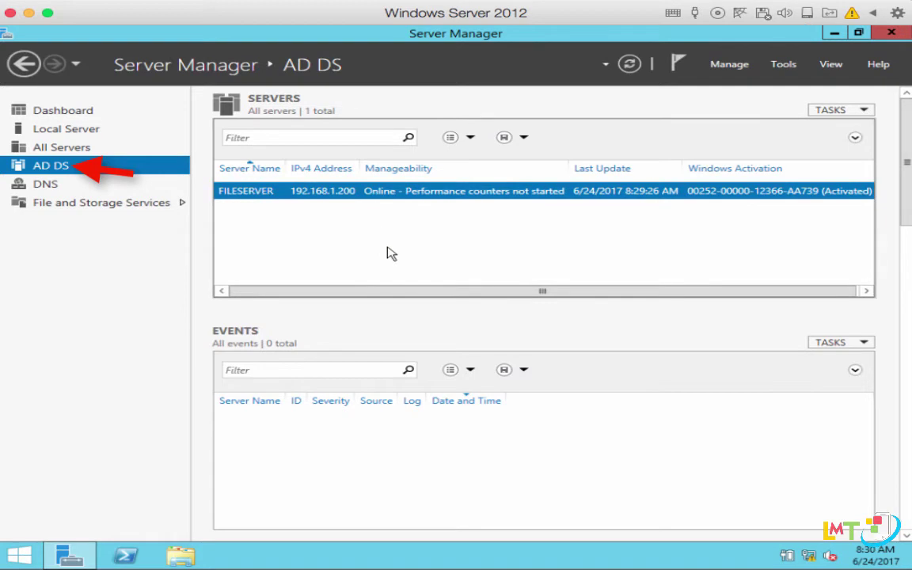